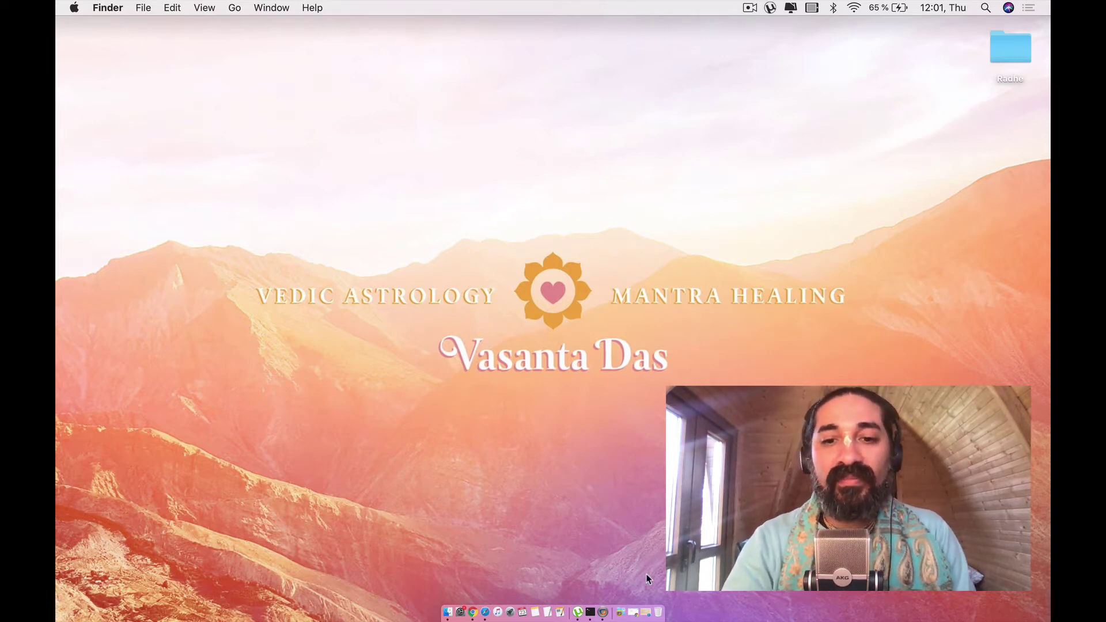
Switch to Safari and load the codeweavers.com home page by trimming the trial page's address to the domain.
click(490, 599)
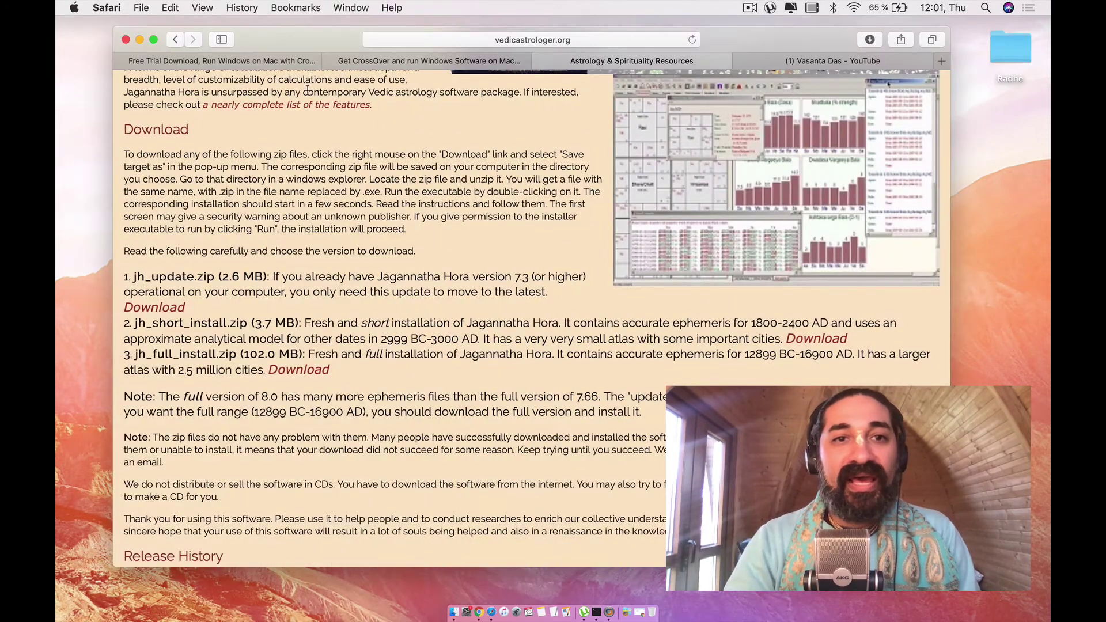
click(220, 61)
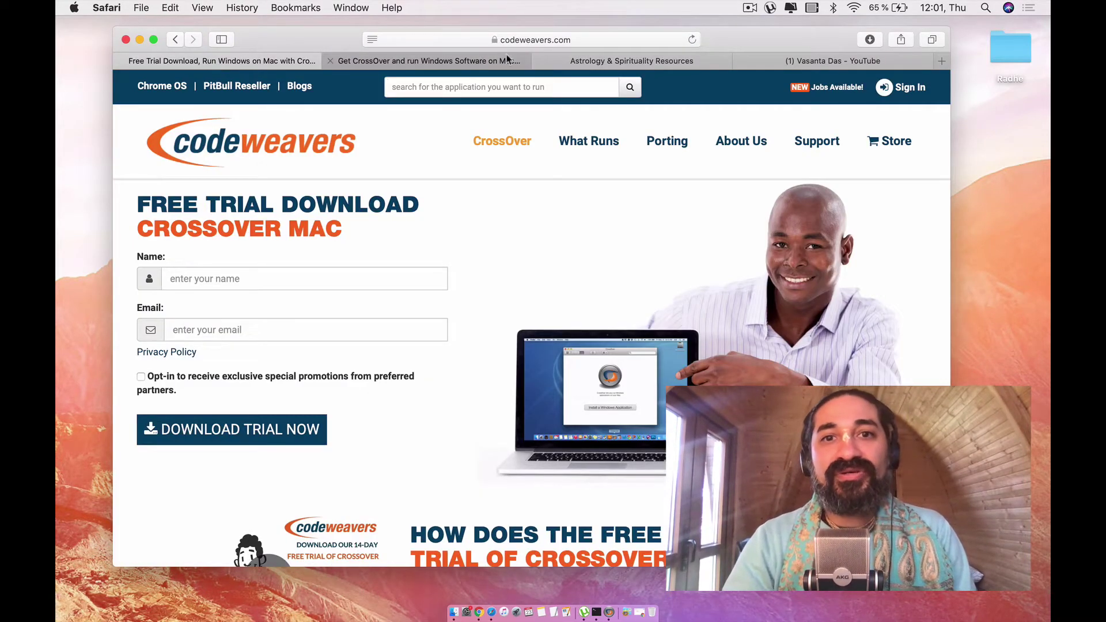
click(562, 38)
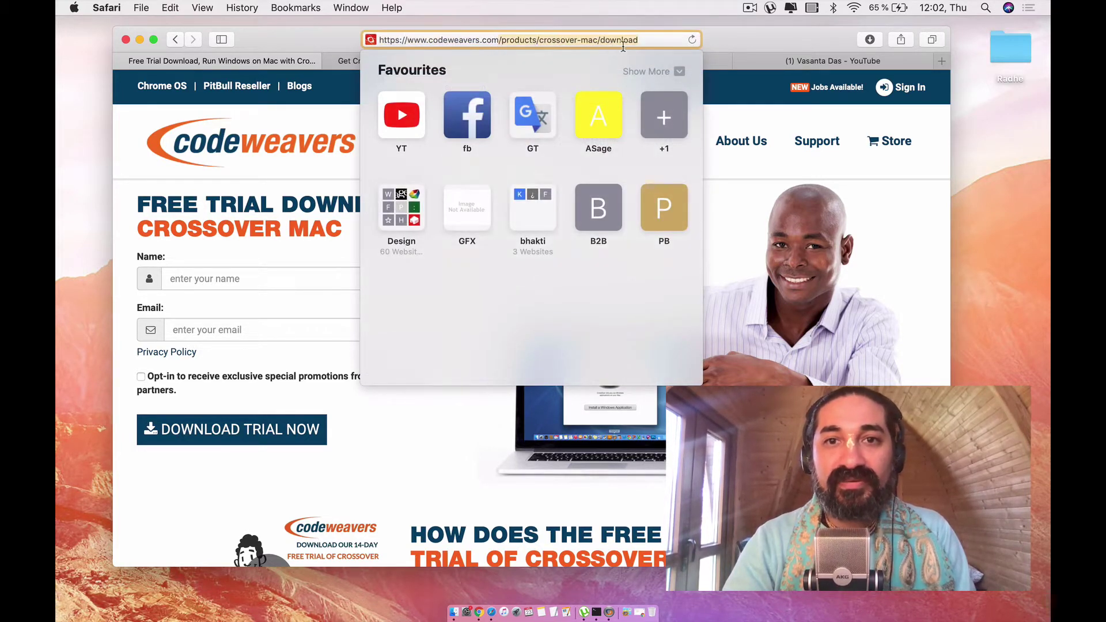
drag(637, 40, 499, 39)
key(BackSpace)
key(Return)
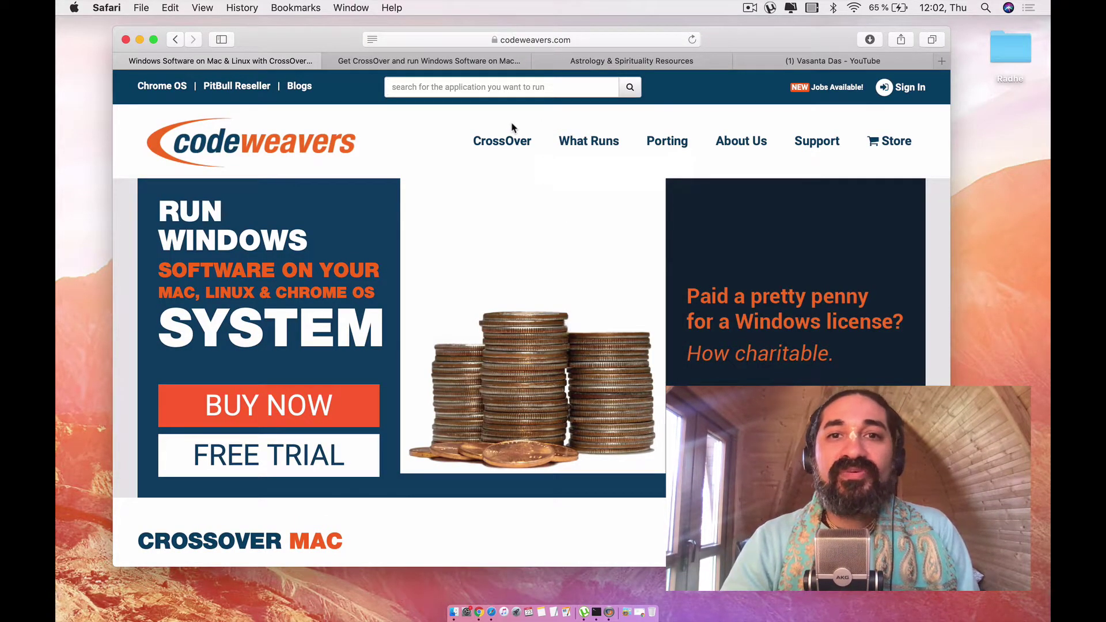
Open the trial download page for CrossOver Mac from the CodeWeavers site.
mouse_move(505, 140)
mouse_move(513, 179)
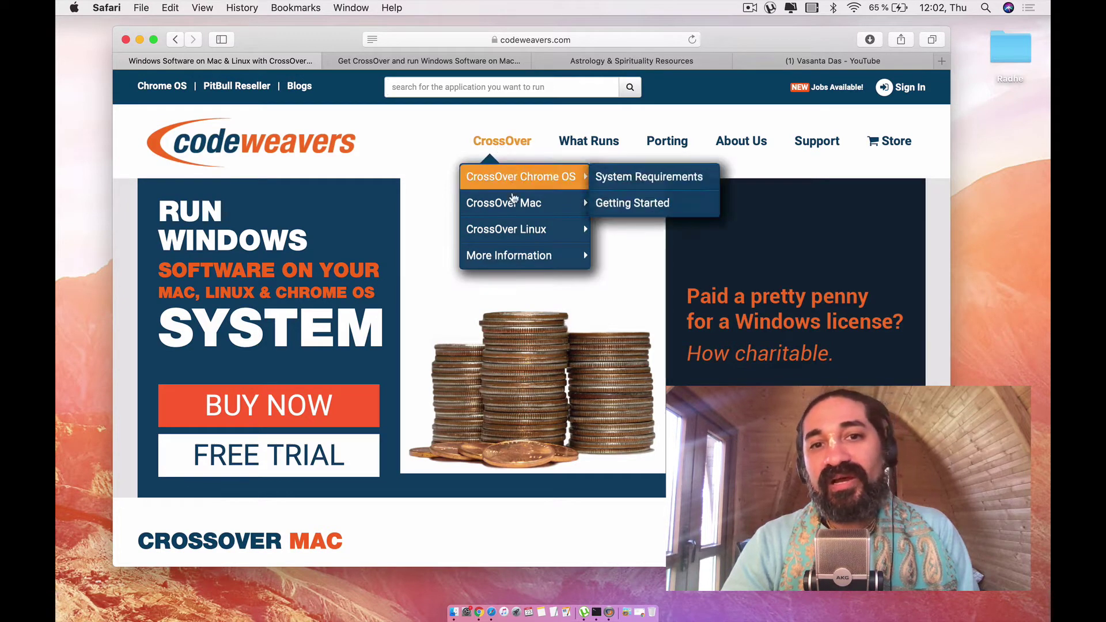
mouse_move(514, 206)
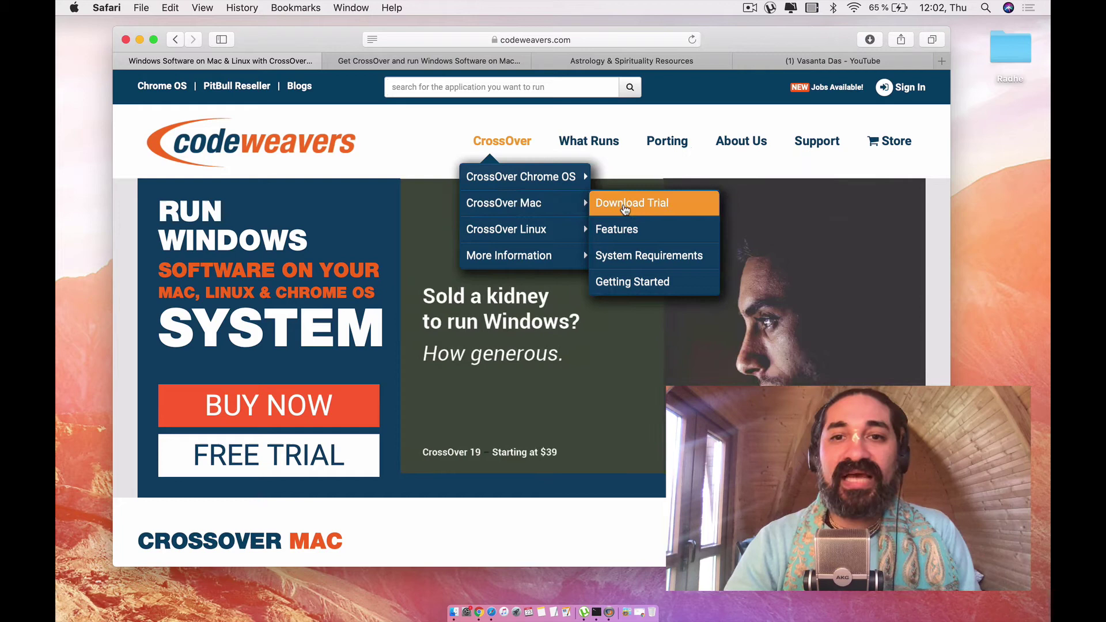
click(626, 204)
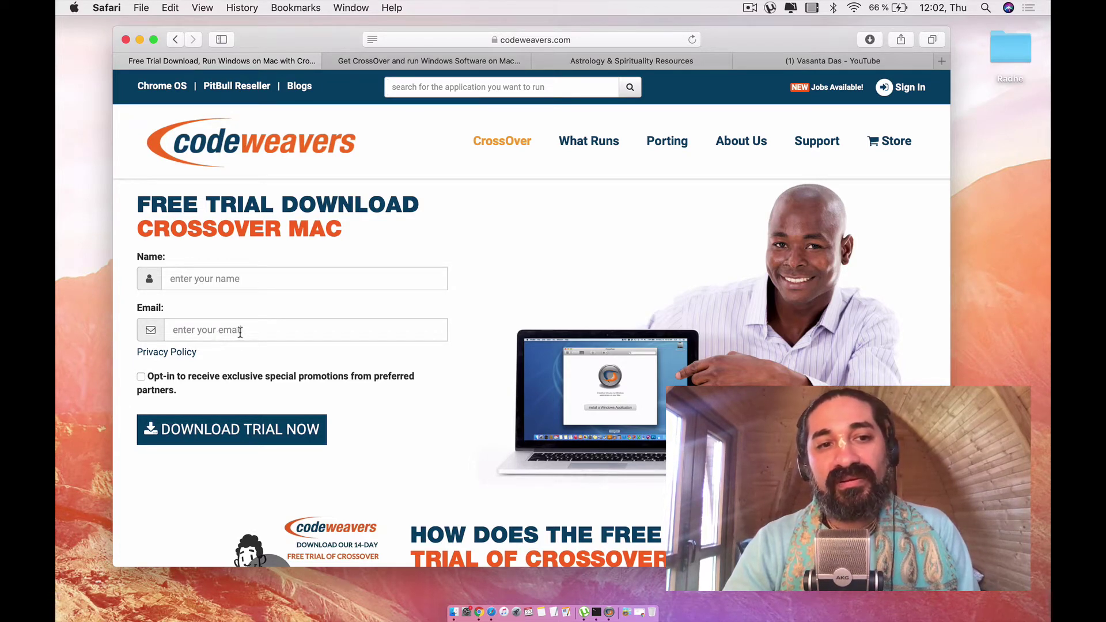
Review the CrossOver Mac free trial details and the store's licence options and prices.
scroll(236, 333, down, 2)
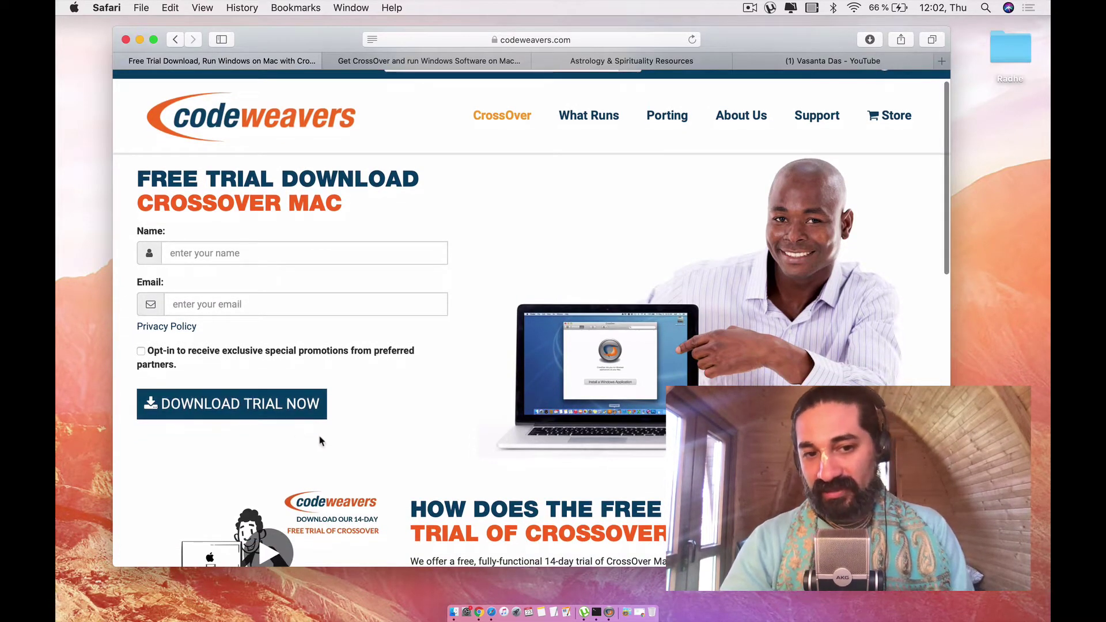
scroll(320, 440, down, 6)
scroll(321, 442, down, 4)
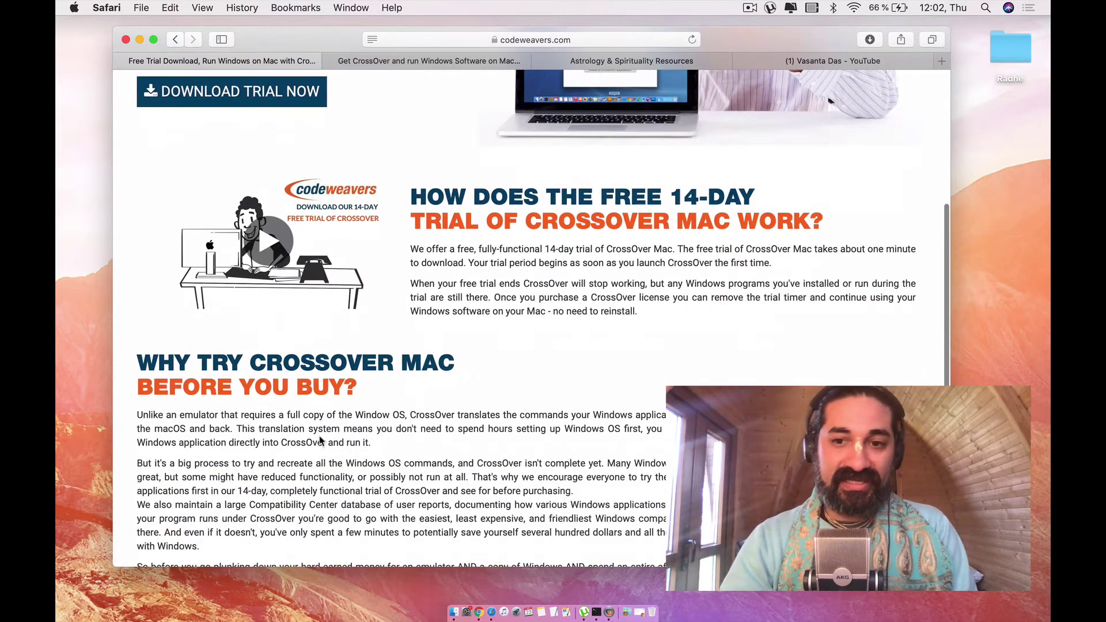
scroll(320, 437, up, 10)
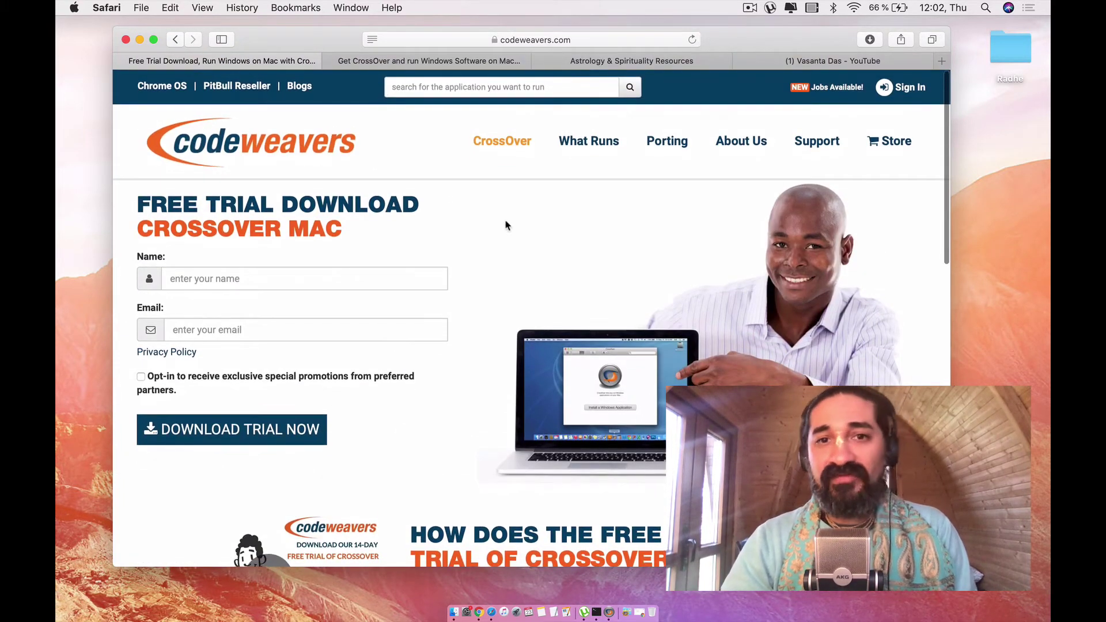
click(399, 62)
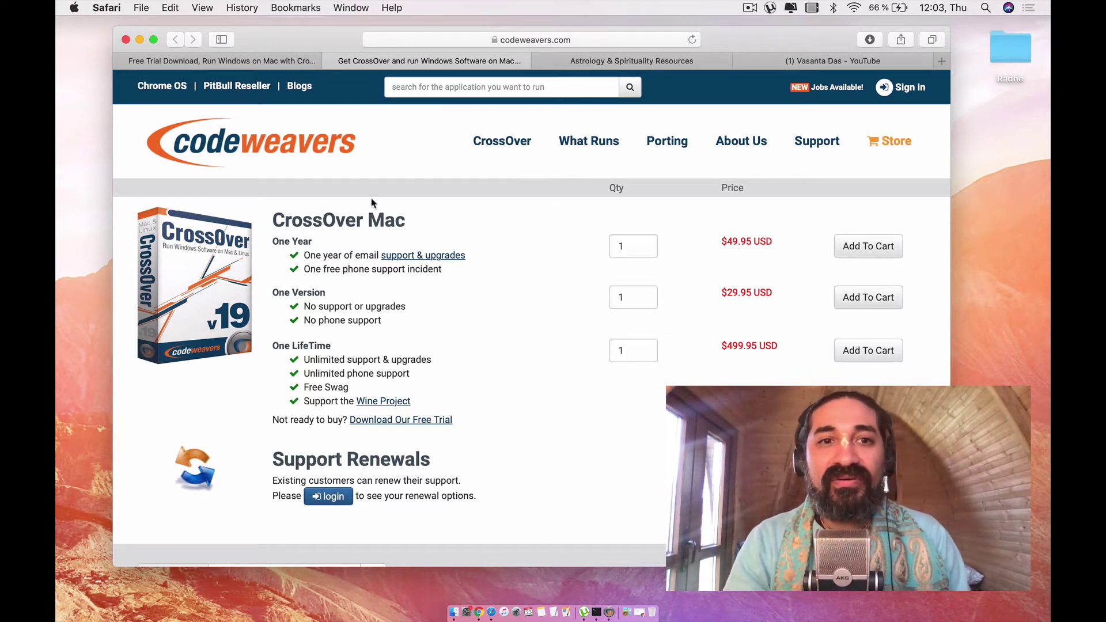
click(261, 58)
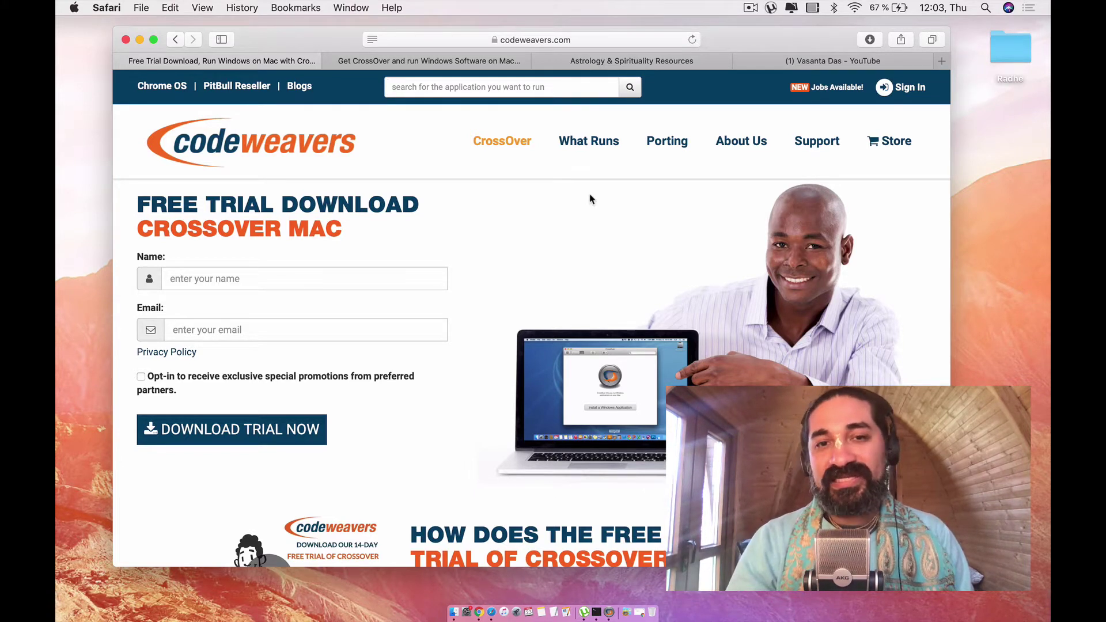
Go to the download section of the Jagannatha Hora page on vedicastrologer.org.
click(594, 62)
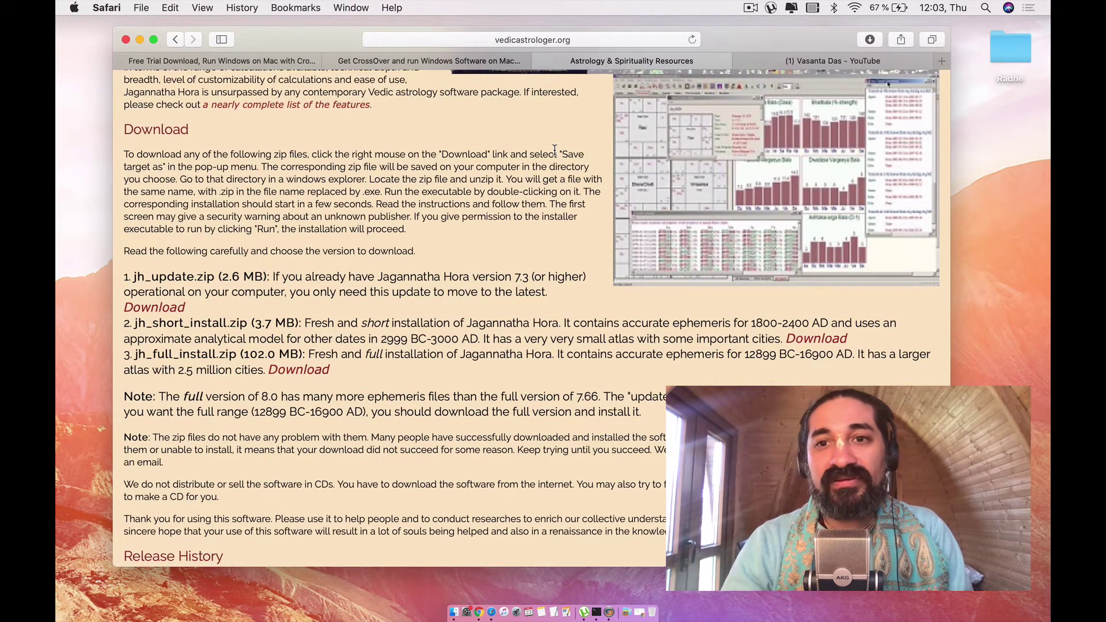
scroll(555, 149, up, 7)
scroll(406, 367, down, 5)
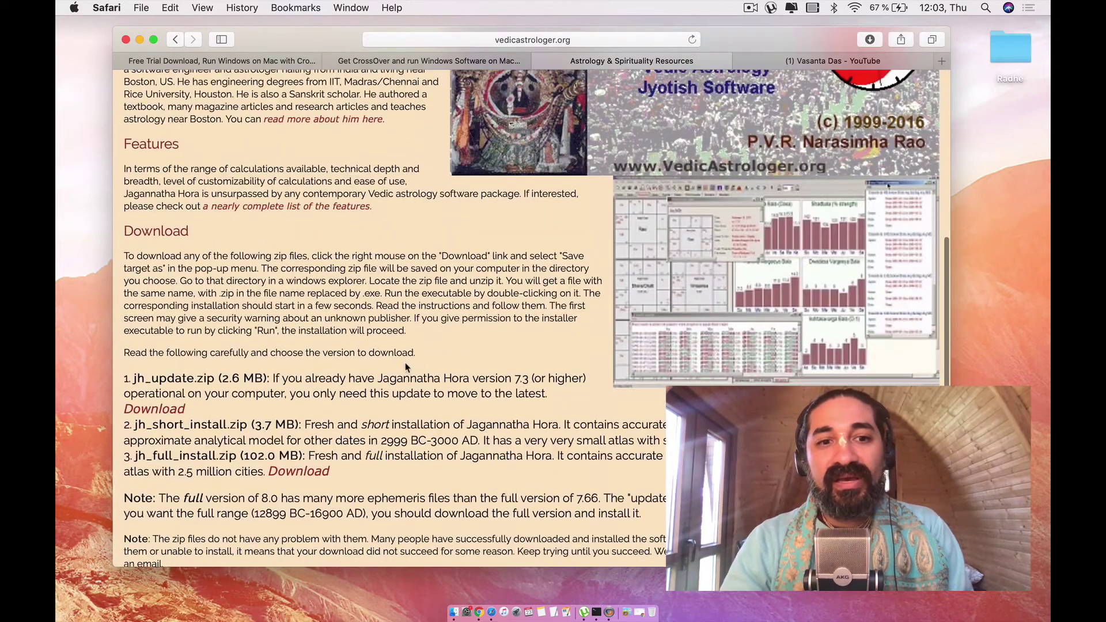
scroll(449, 334, up, 10)
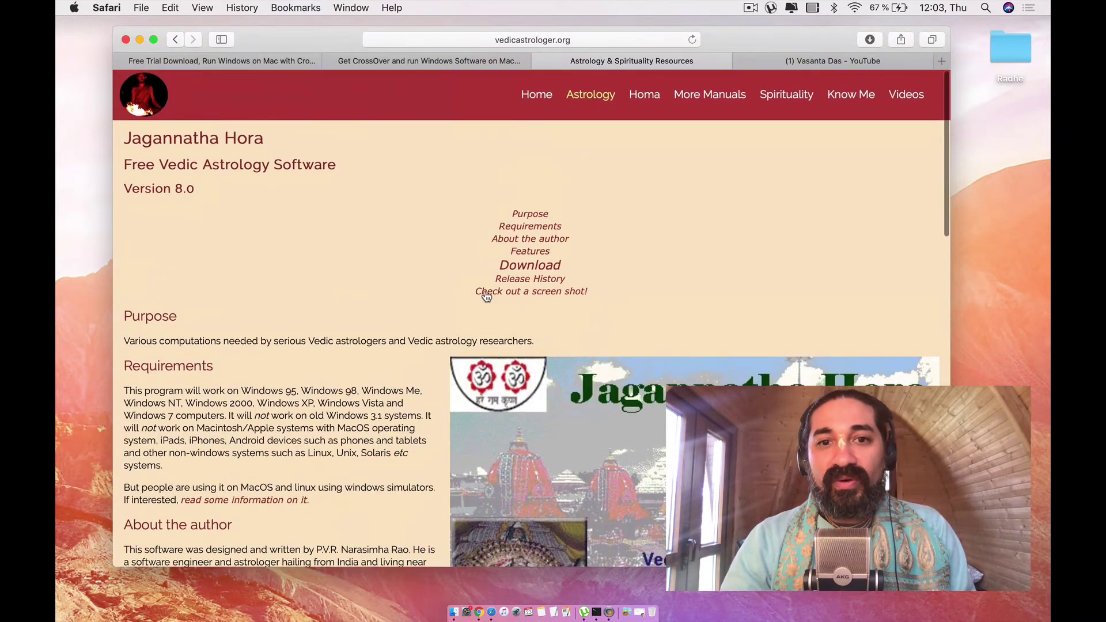
click(523, 266)
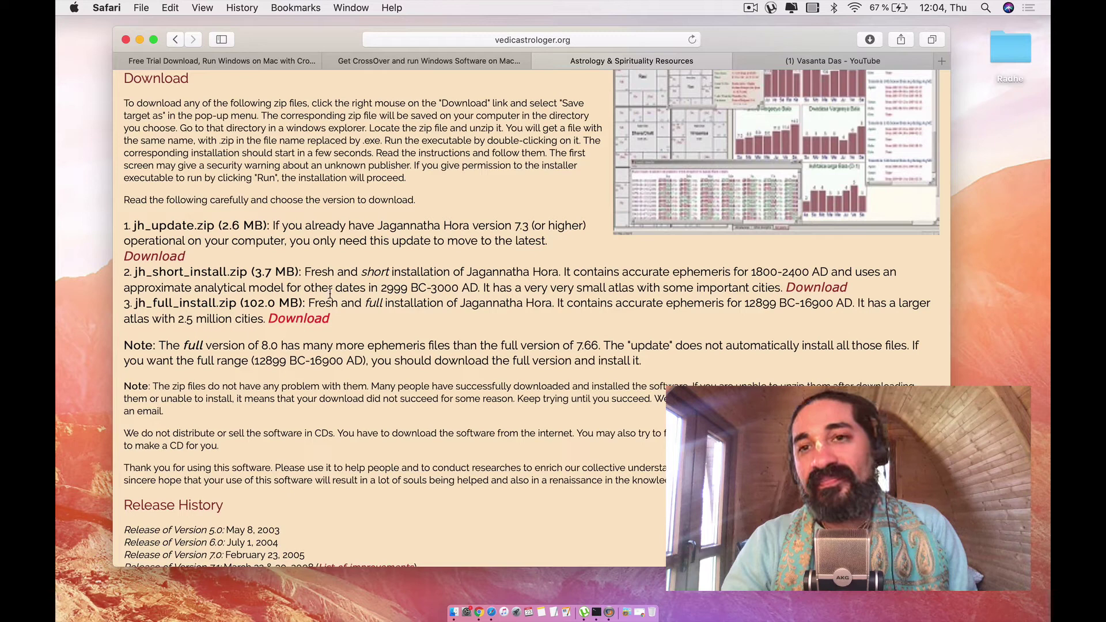
Show the Downloads folder in Finder and minimize the Safari window behind it.
drag(833, 39, 824, 39)
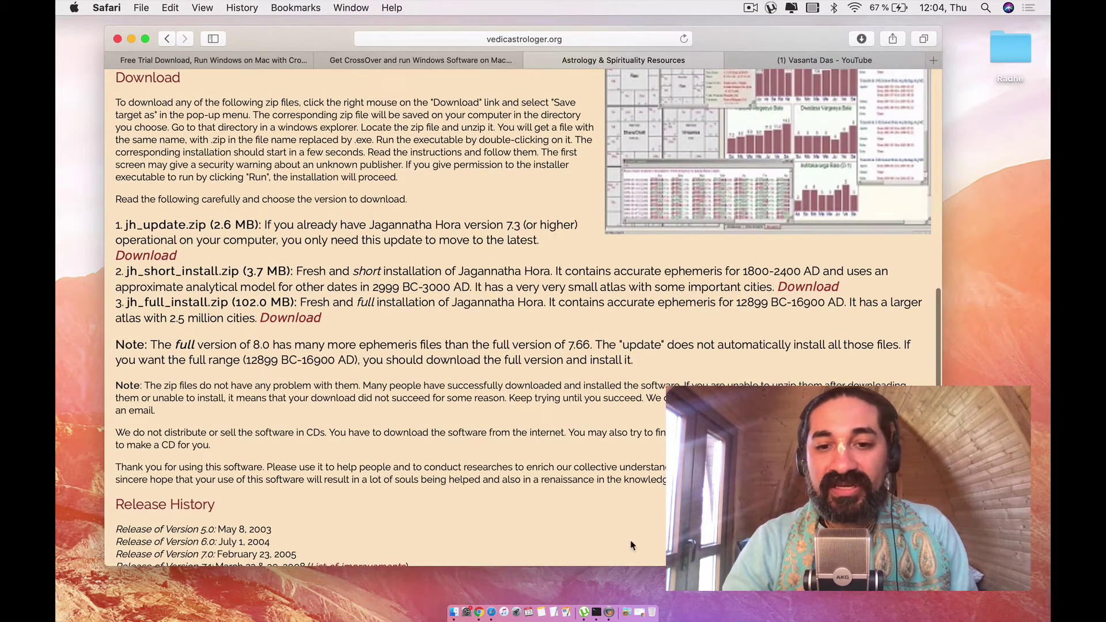
click(627, 573)
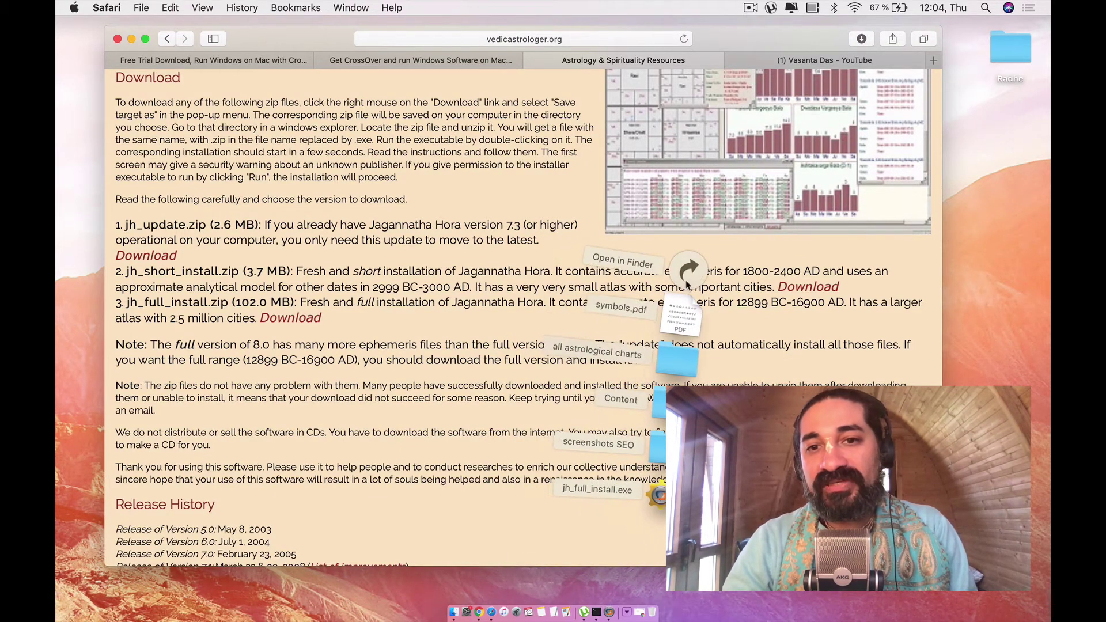
click(687, 282)
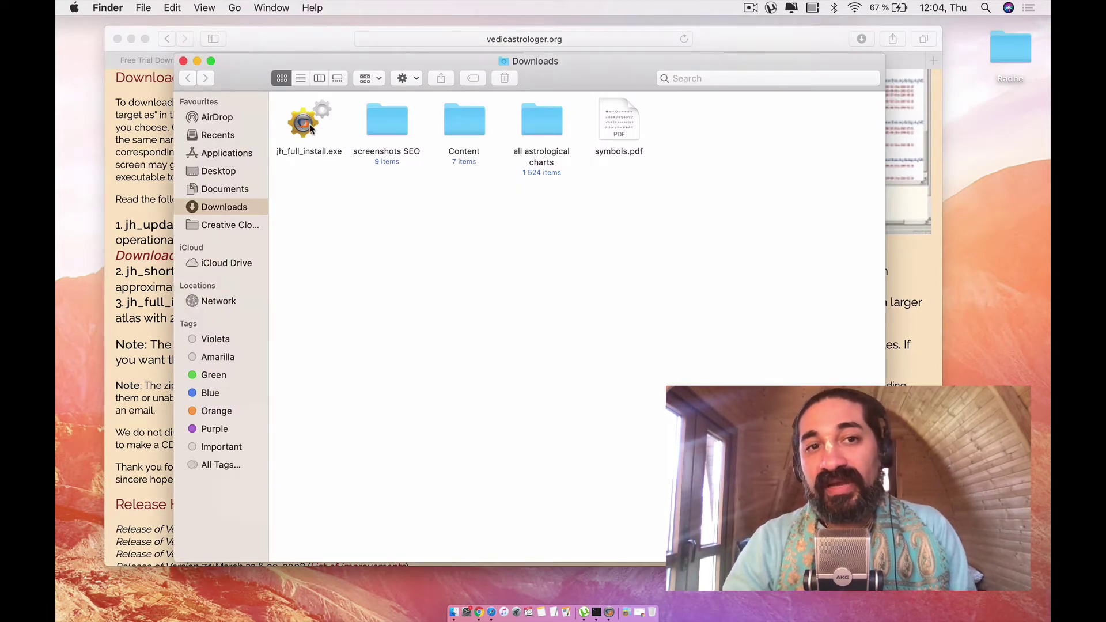
drag(265, 64, 335, 84)
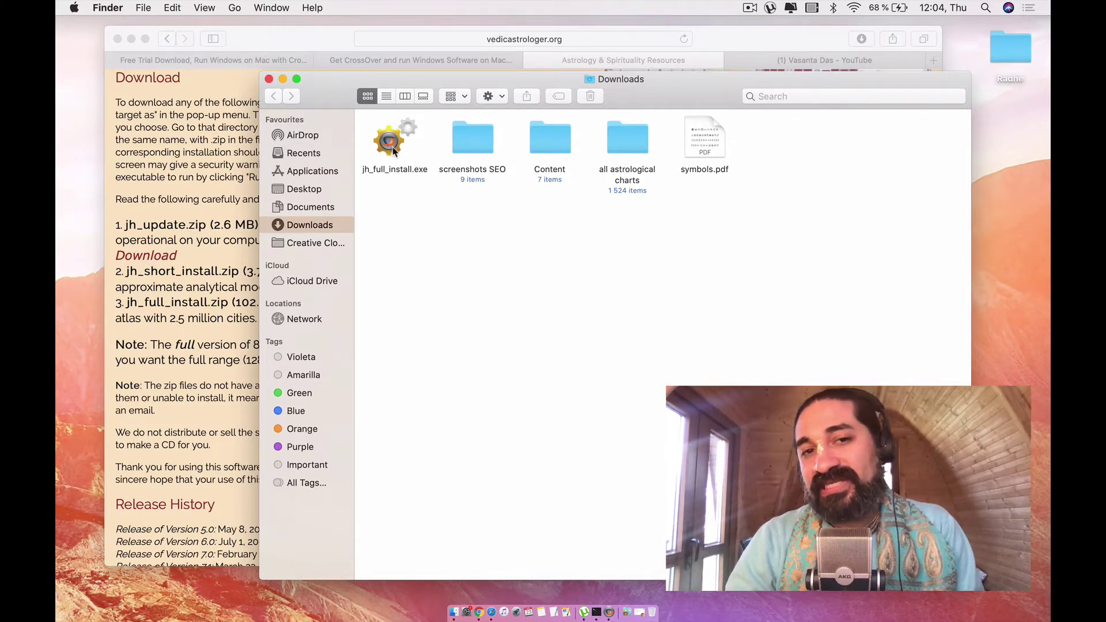
click(132, 38)
drag(321, 97, 348, 80)
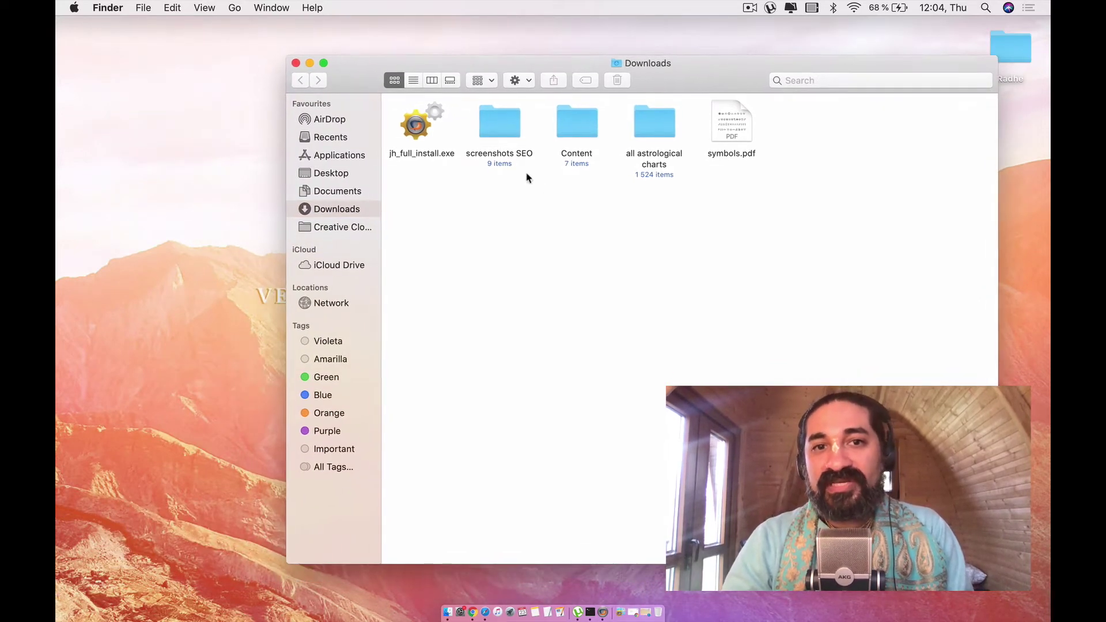
Open jh_full_install.exe with the CrossOver Software Installer and minimize the Downloads window.
double_click(419, 123)
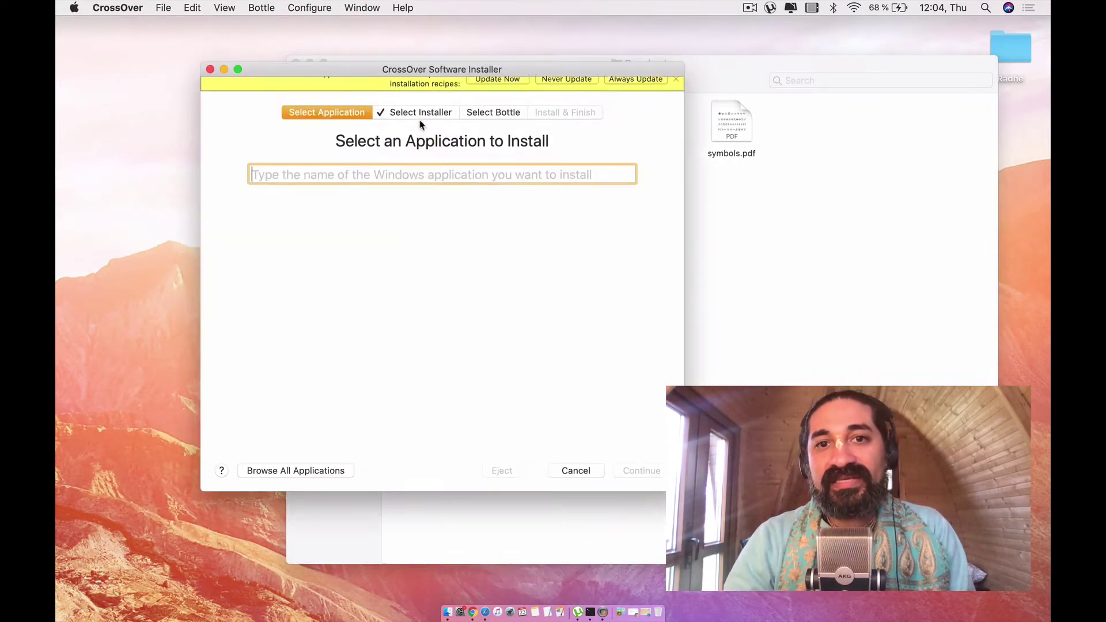
click(699, 86)
click(310, 63)
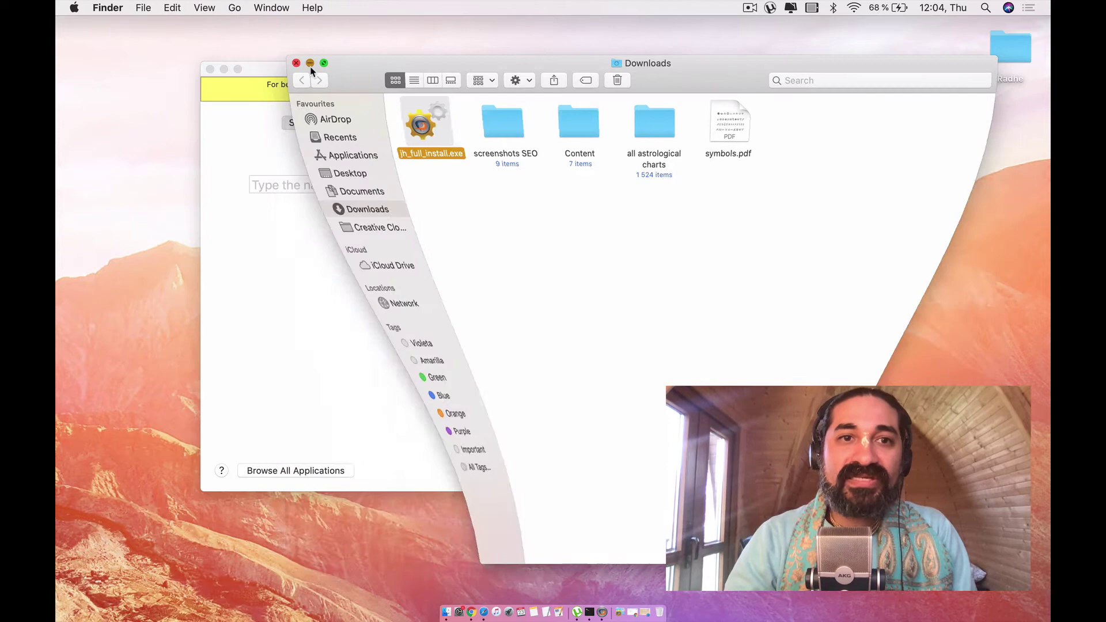
drag(291, 72, 427, 98)
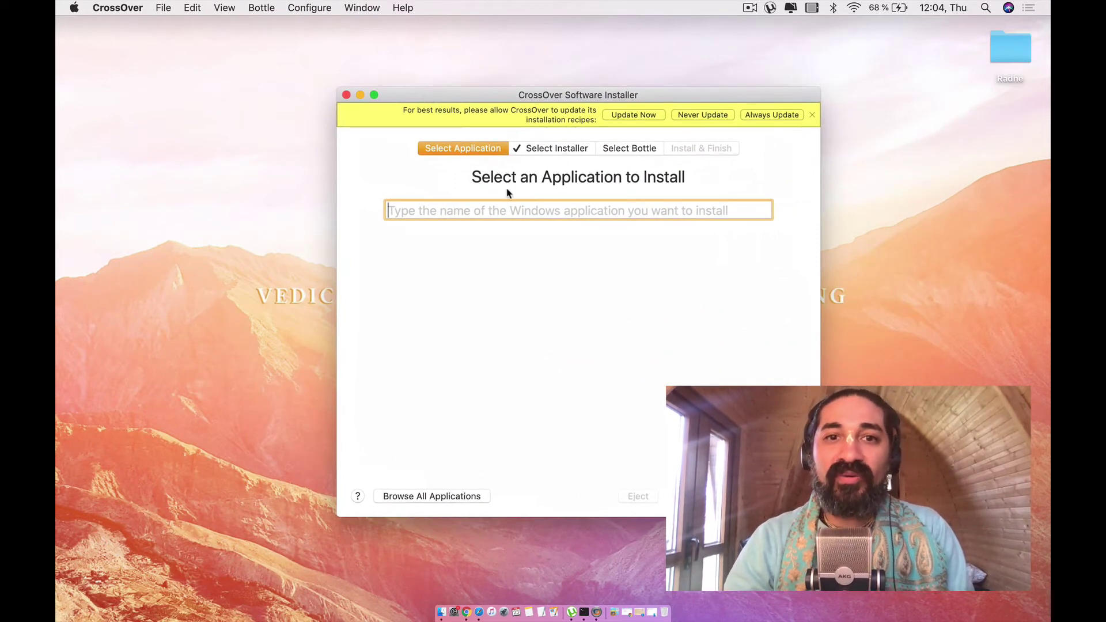
Check the installer source, choose Unlisted application as the application to install, and start the installation.
click(548, 151)
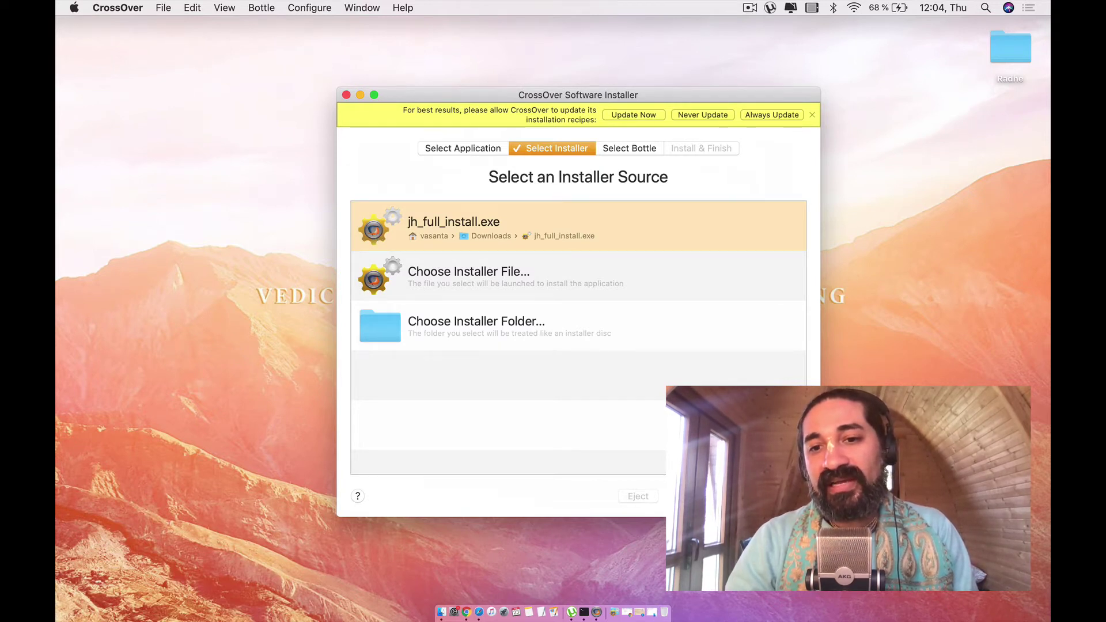
click(462, 148)
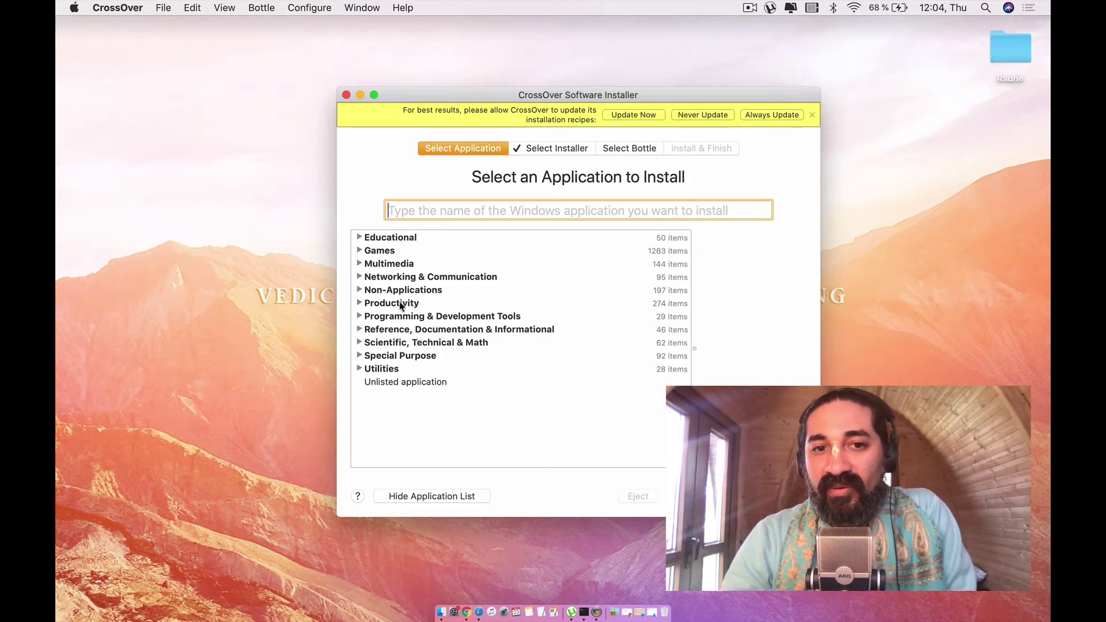
click(400, 383)
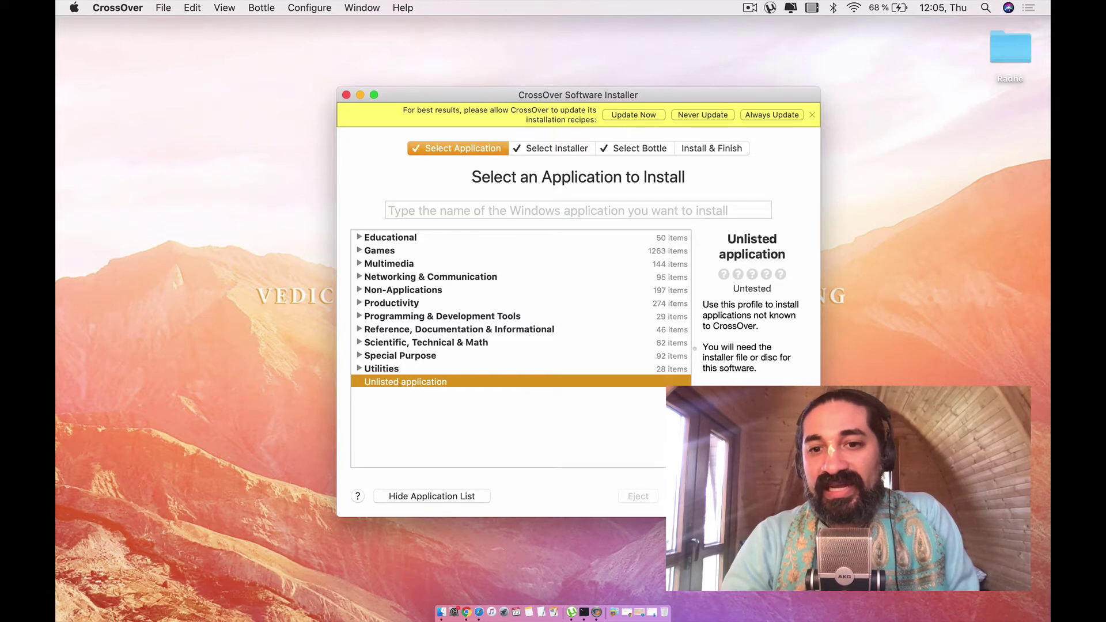
key(Return)
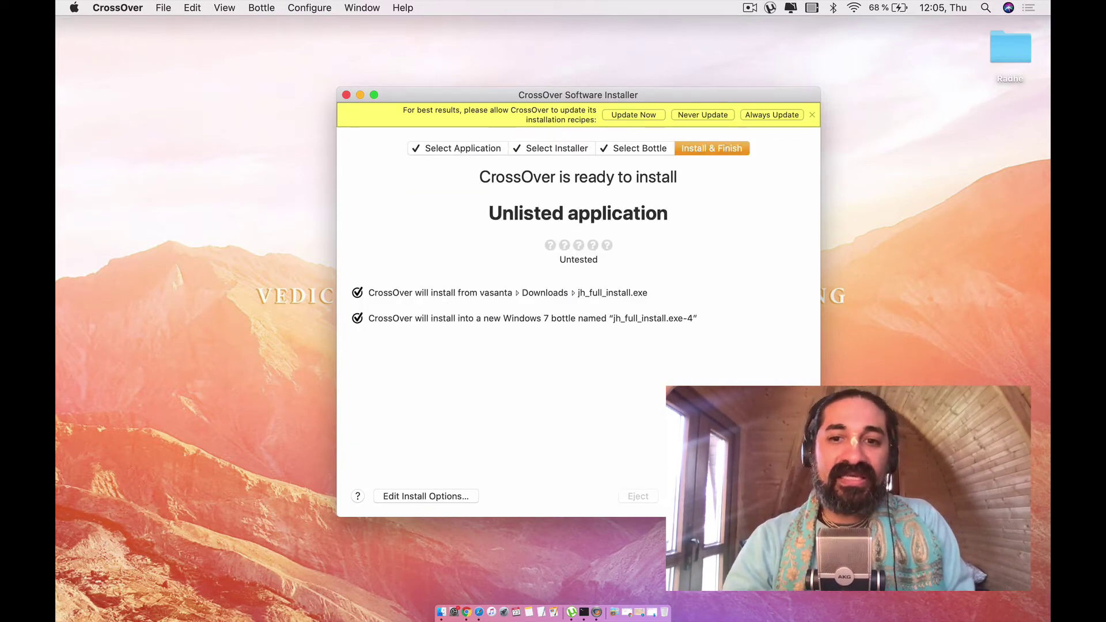
key(Return)
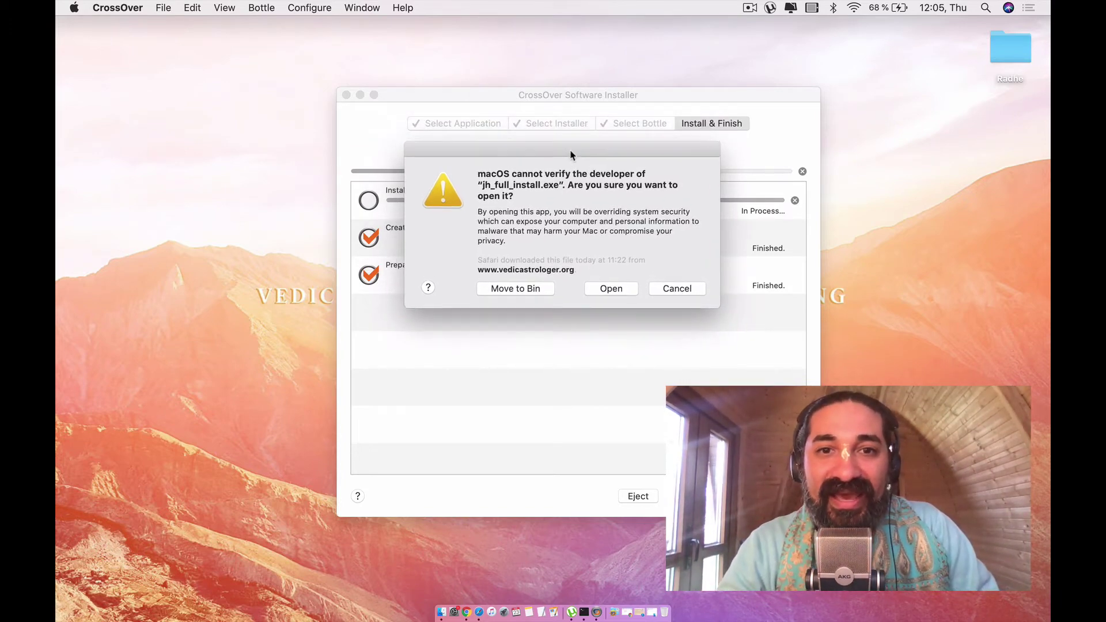
Allow the blocked jh_full_install.exe to run in the Security & Privacy settings of System Preferences.
drag(572, 154, 577, 198)
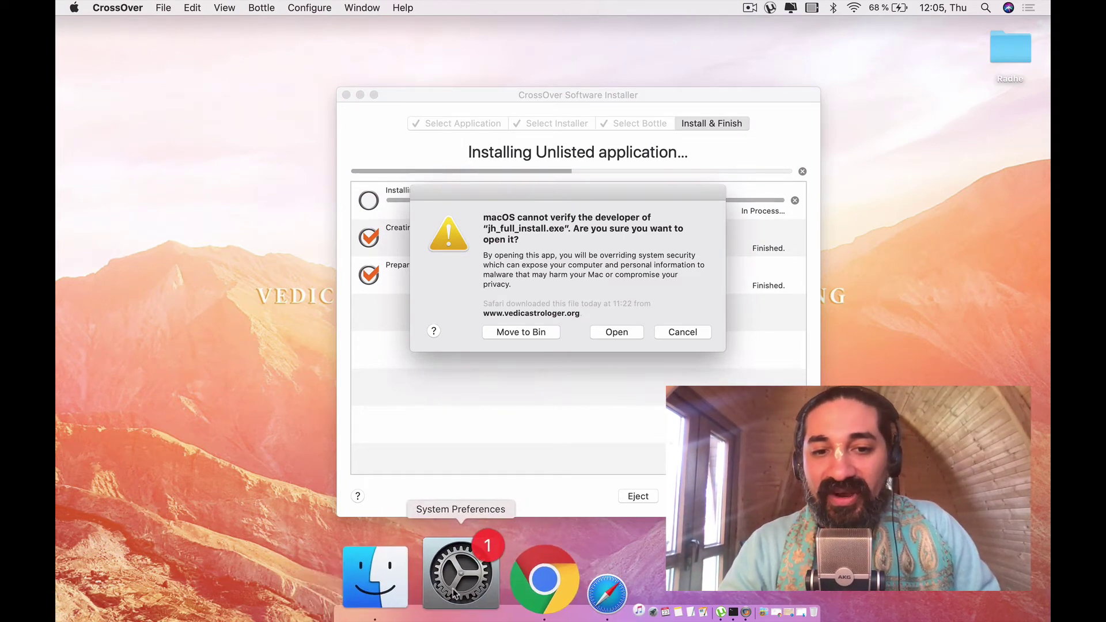
click(454, 593)
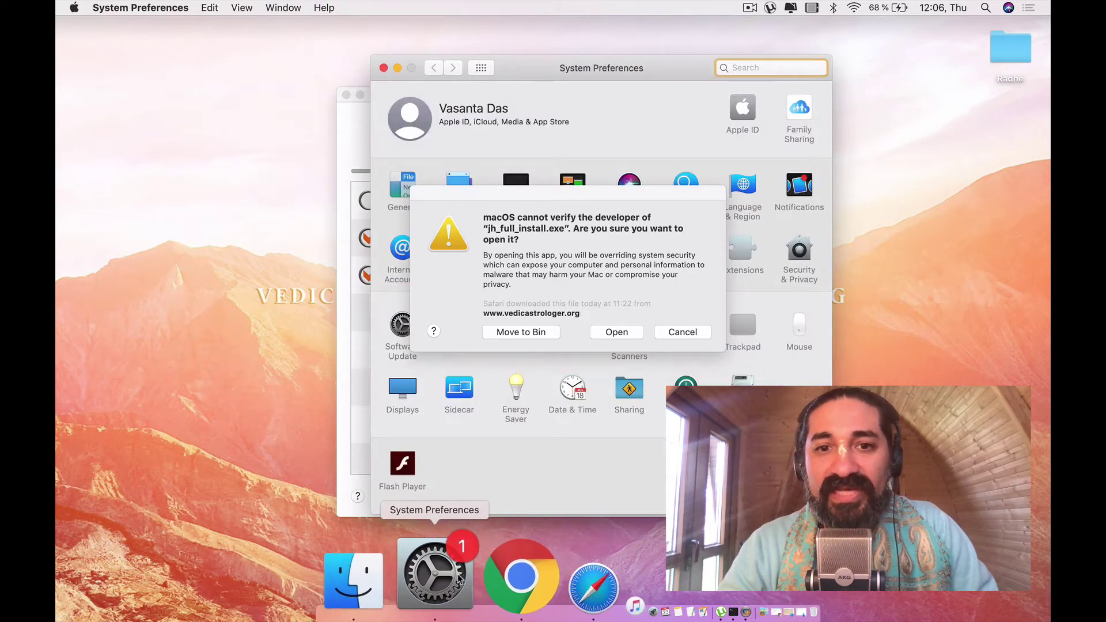
drag(530, 71, 463, 66)
drag(552, 192, 808, 114)
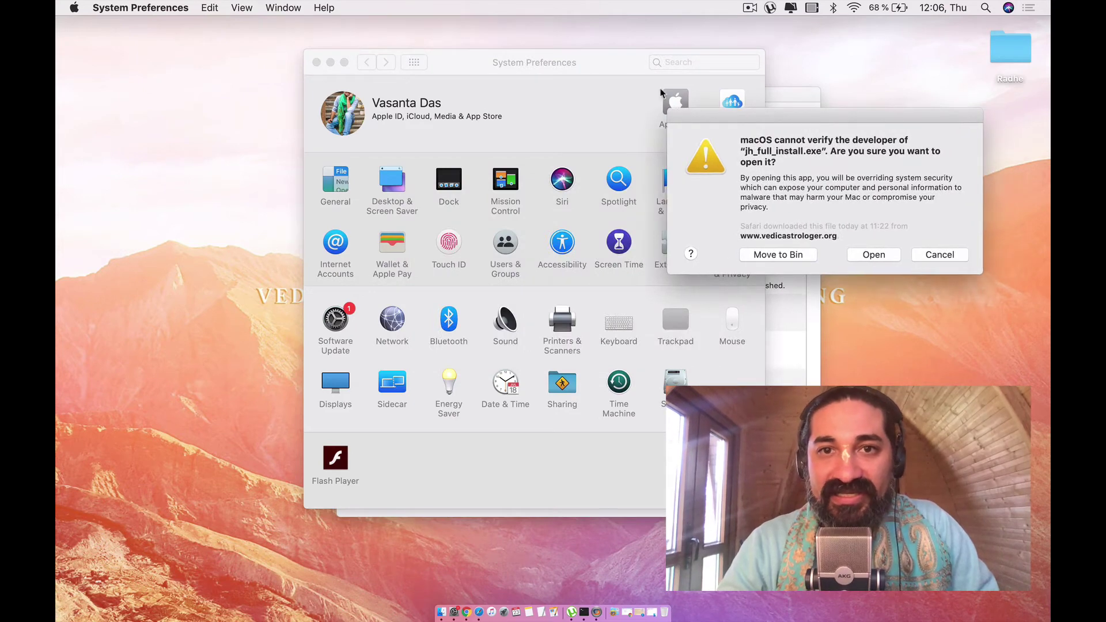
drag(593, 65, 413, 60)
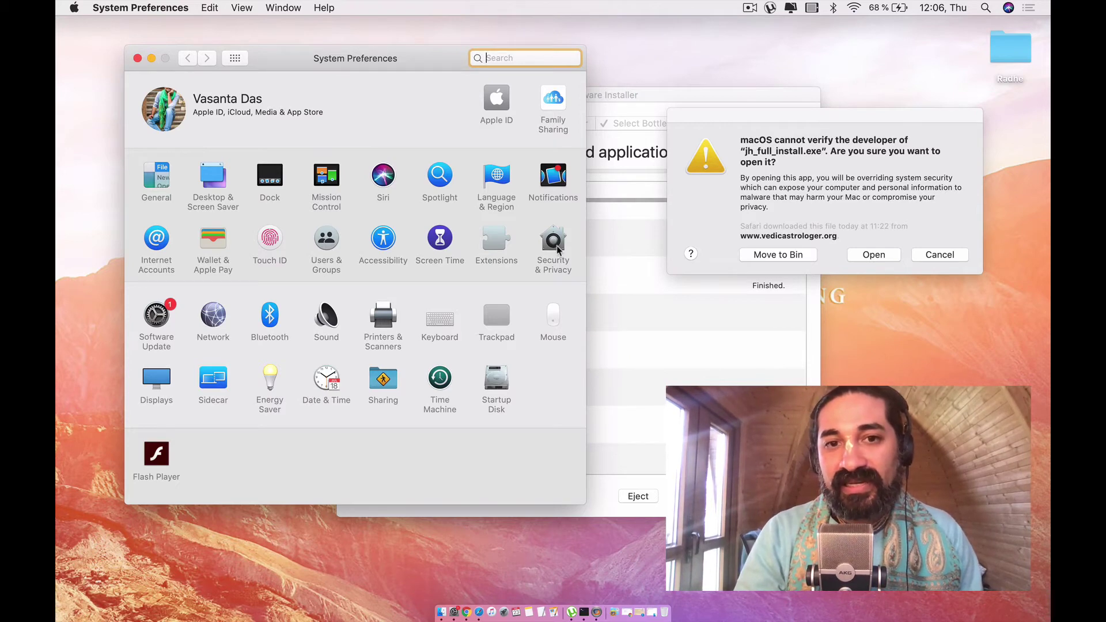
click(553, 245)
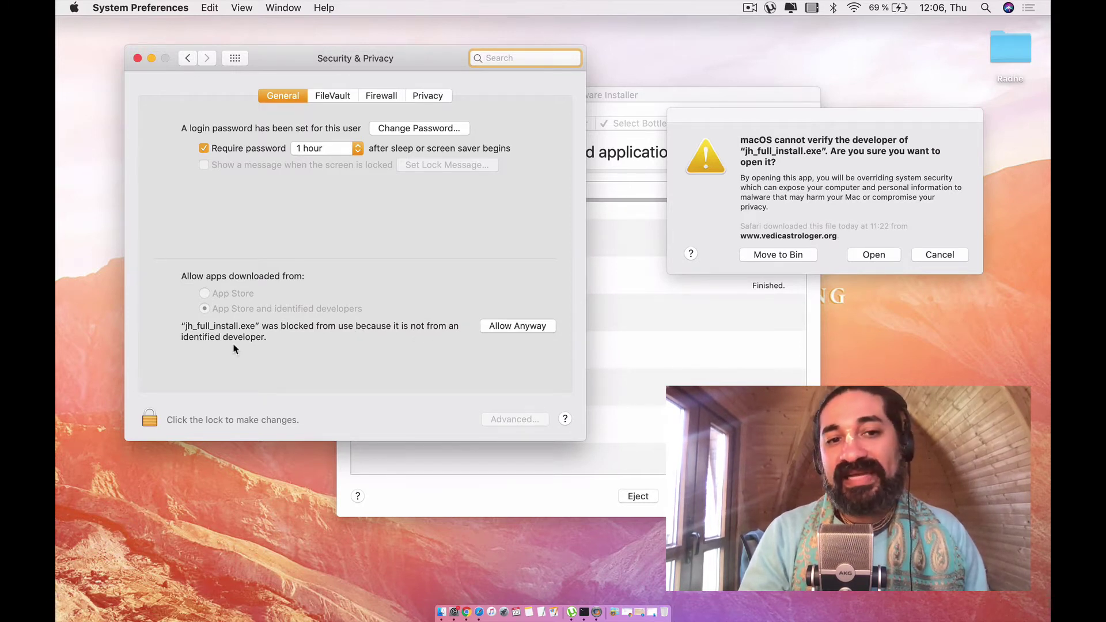
click(511, 327)
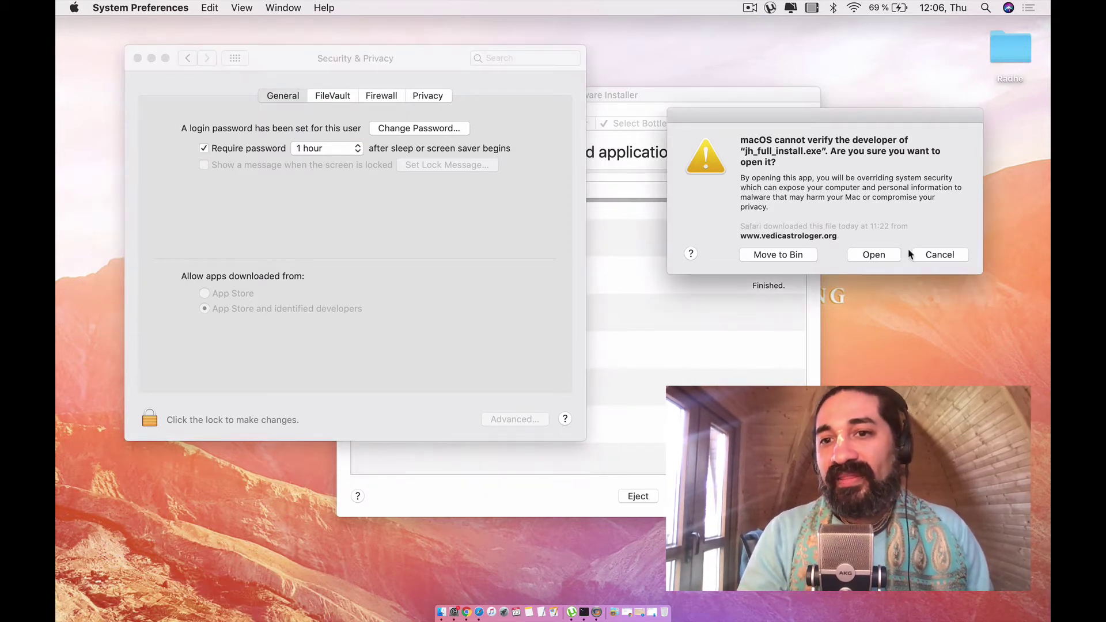
Confirm opening the unverified jh_full_install.exe and rearrange the CrossOver installer and Jagannatha Hora setup windows.
click(873, 254)
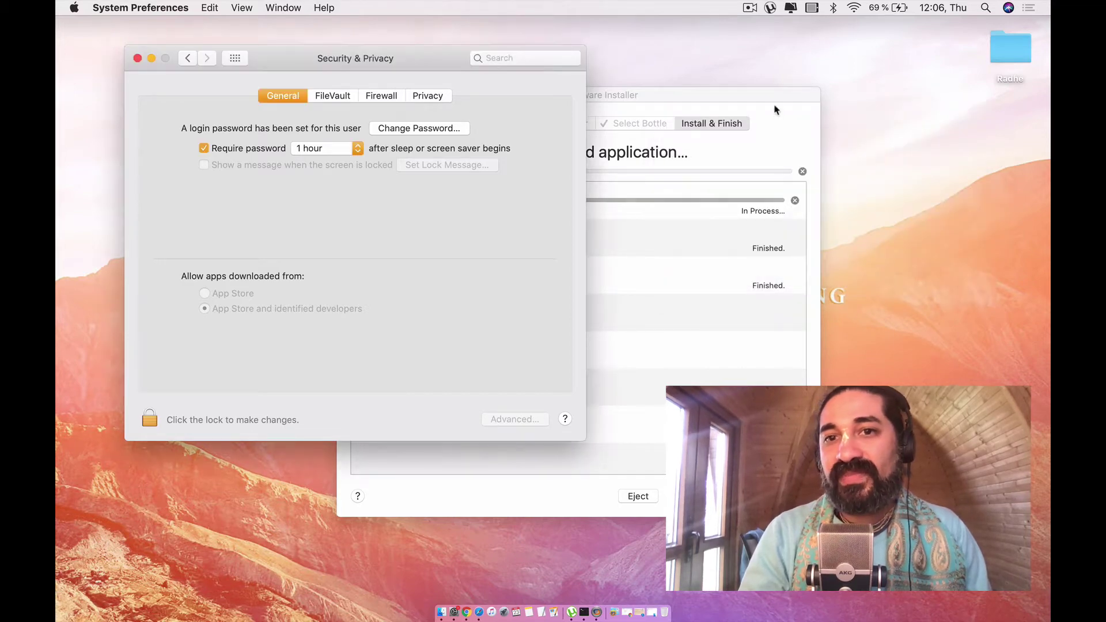
drag(772, 102, 823, 111)
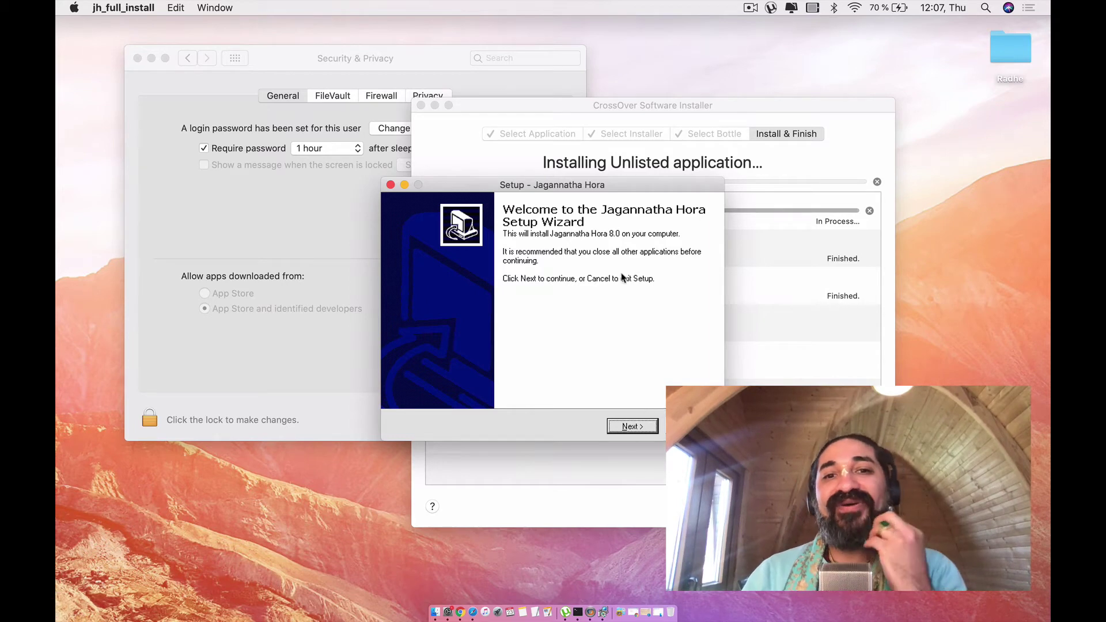
drag(592, 185, 558, 210)
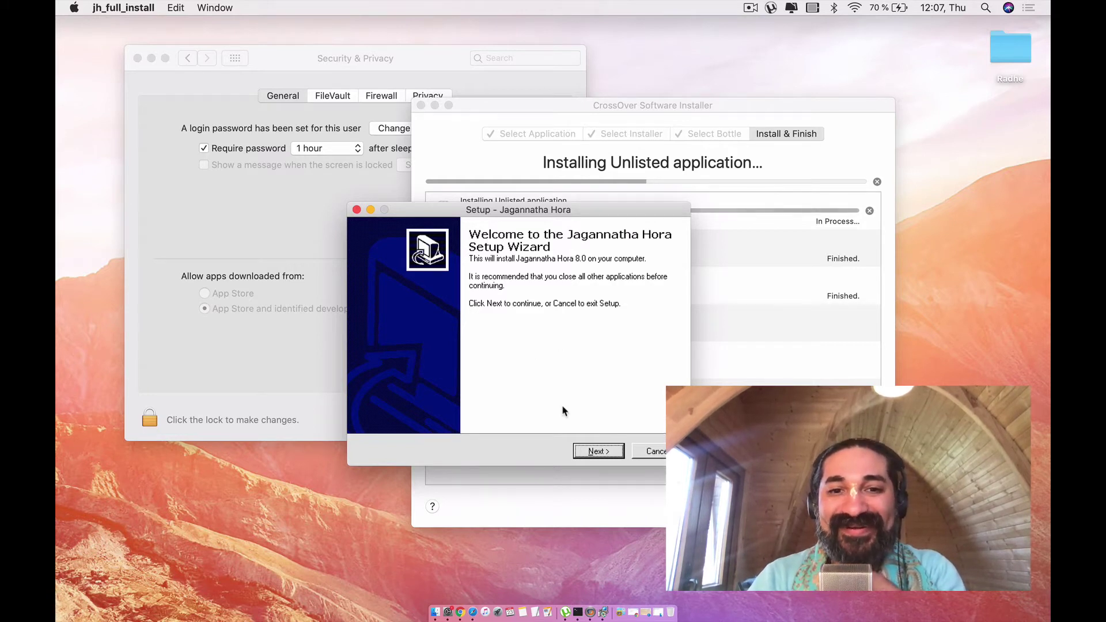
mouse_move(582, 217)
mouse_down()
mouse_move(585, 249)
mouse_move(573, 238)
mouse_move(585, 238)
mouse_up()
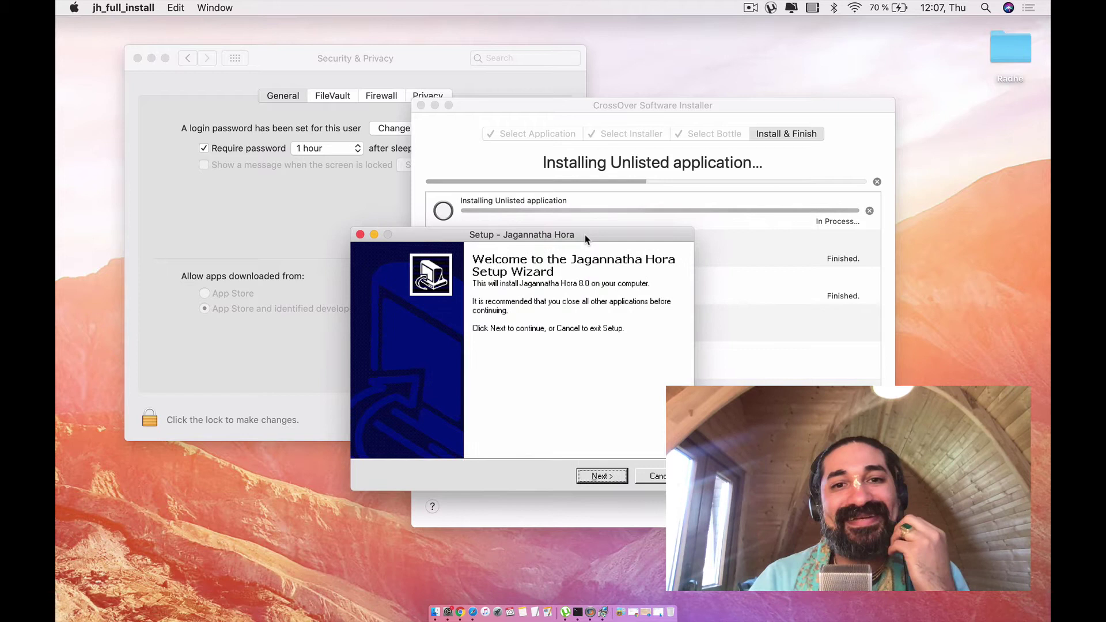
Accept the license agreement, install Jagannatha Hora into C:\Program Files\Jagannatha Hora, and finish setup with the launch option enabled.
click(602, 475)
click(445, 435)
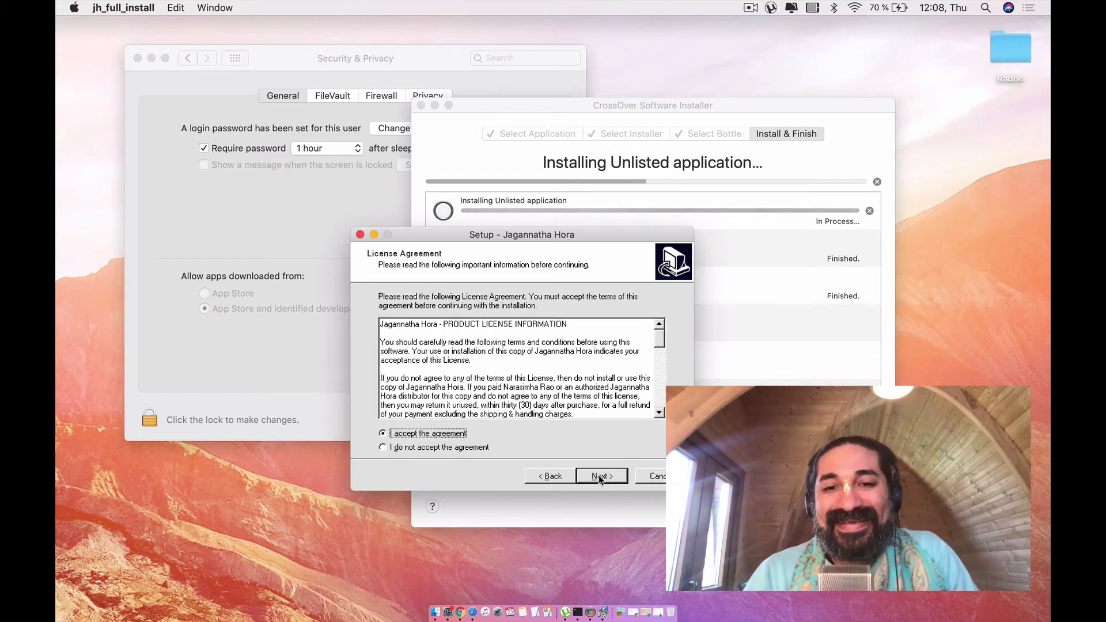
click(600, 477)
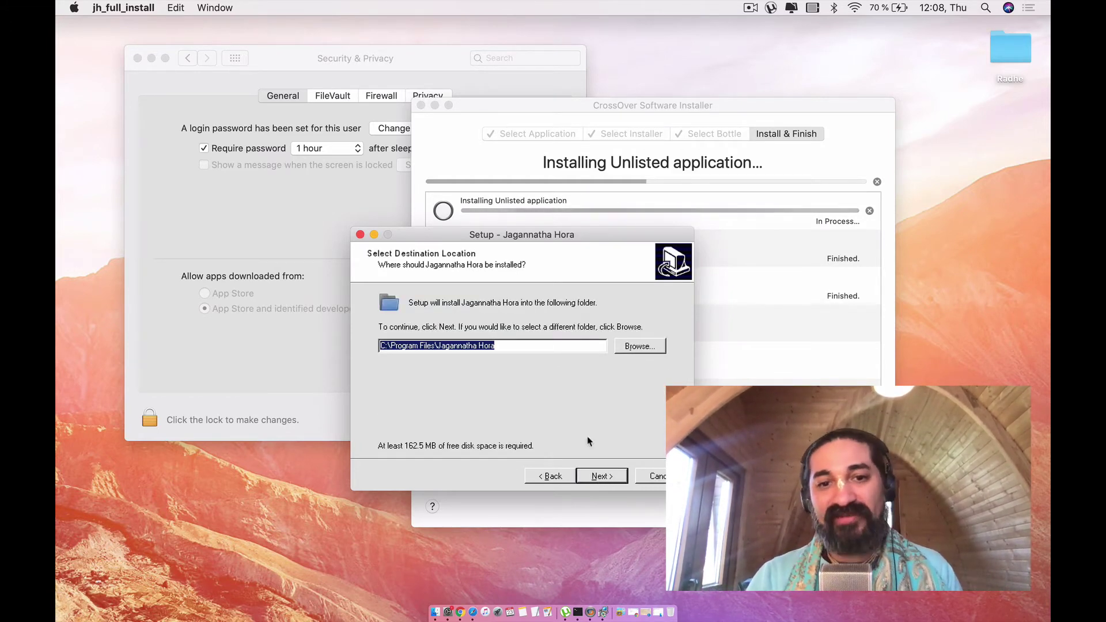
click(599, 477)
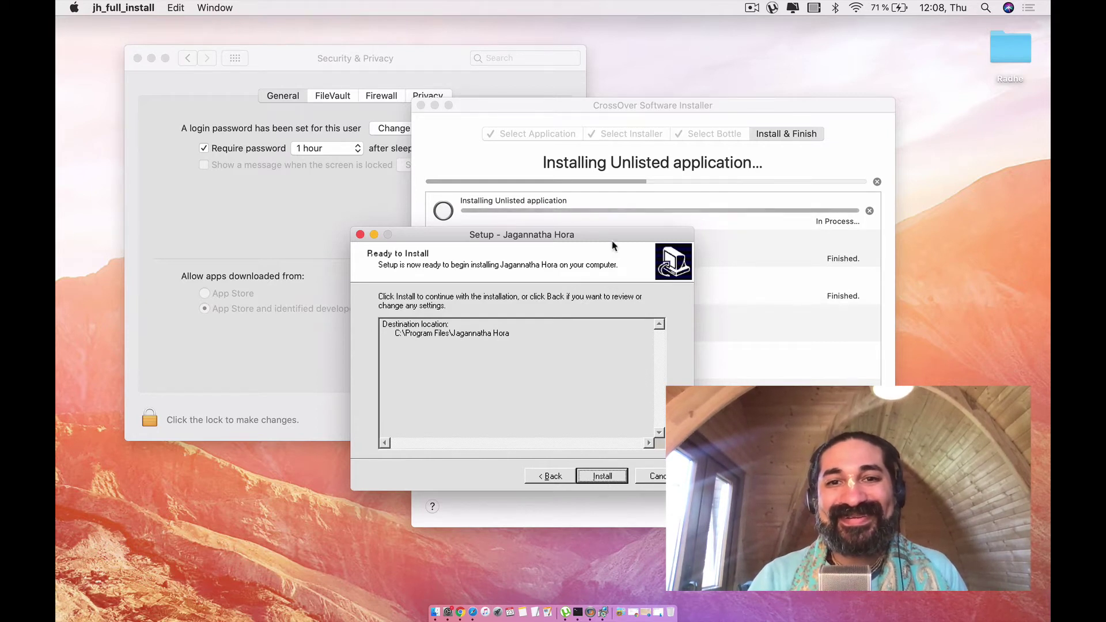
click(601, 480)
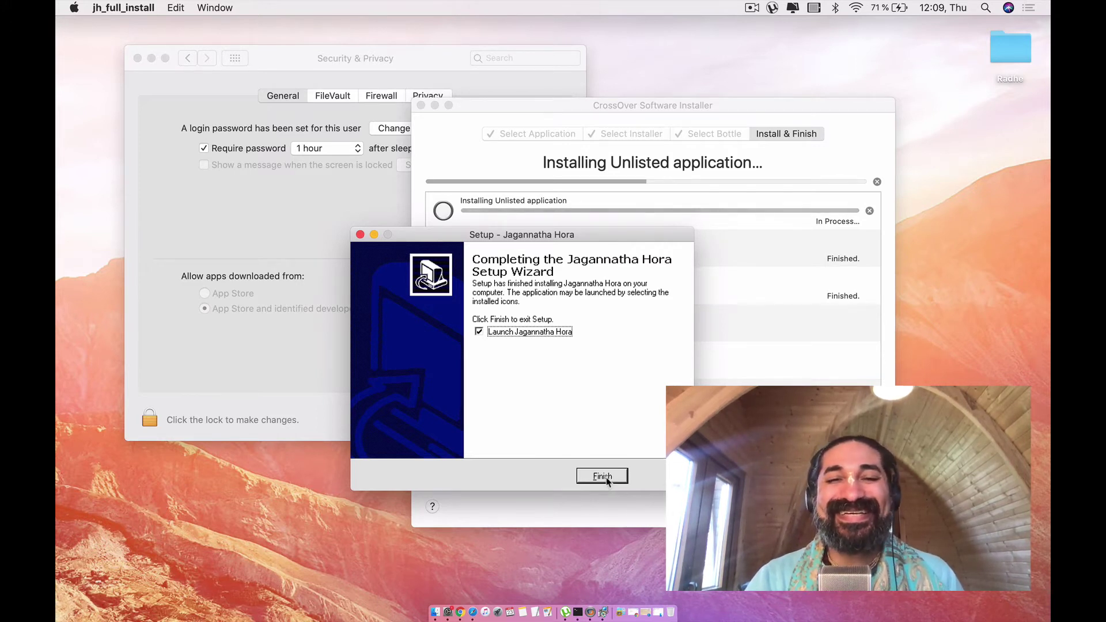
click(604, 477)
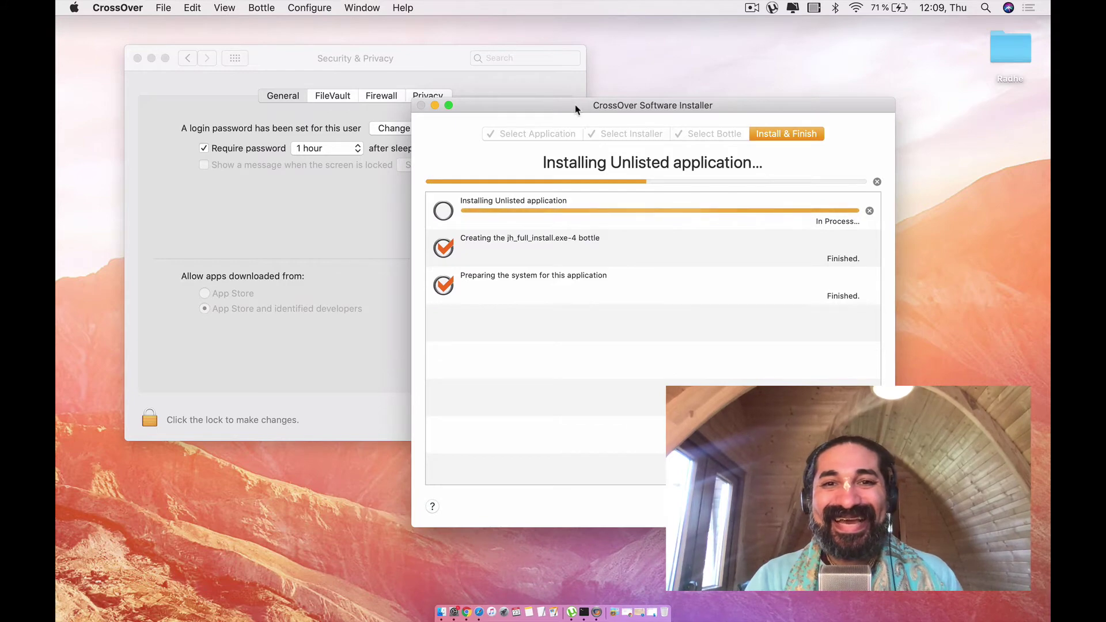
Minimize the CrossOver Software Installer window and close the Security & Privacy window.
drag(578, 106, 613, 128)
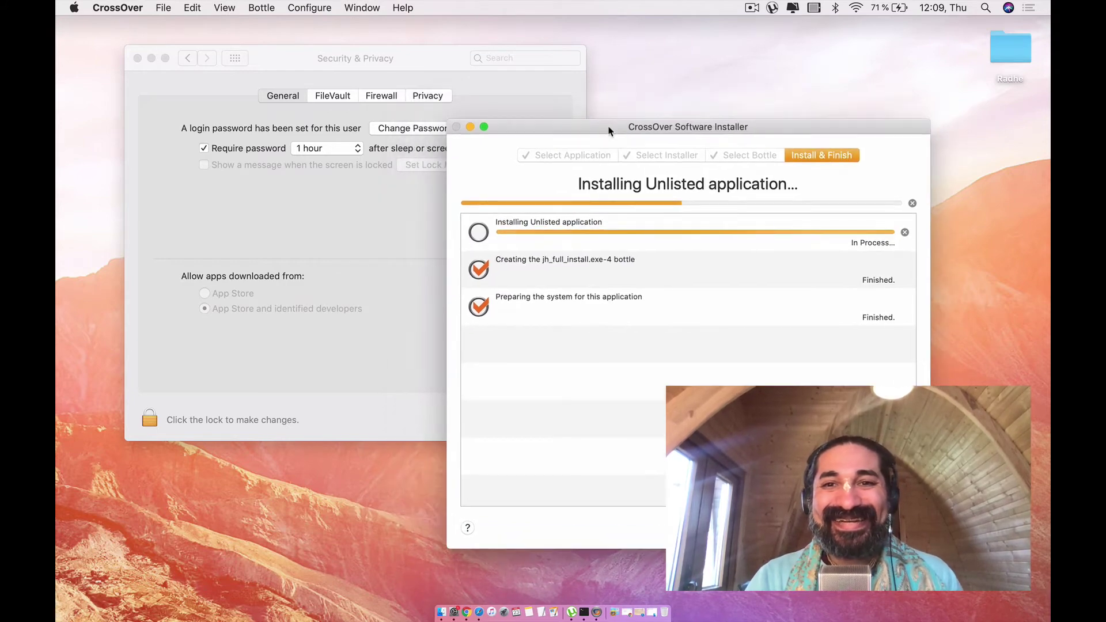
click(469, 127)
drag(411, 57, 450, 69)
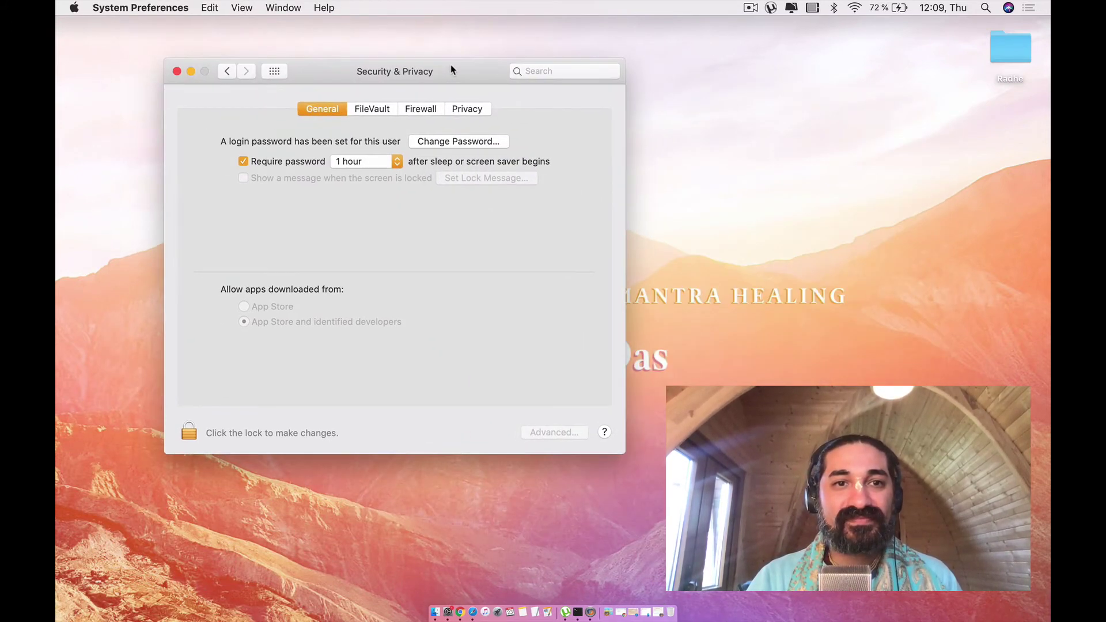
click(177, 71)
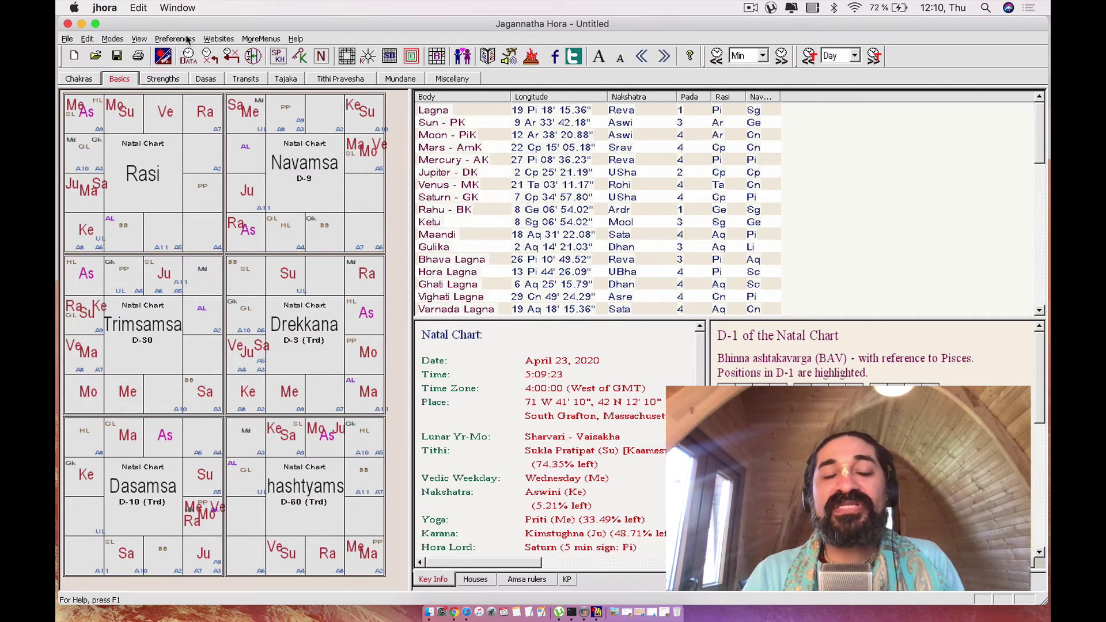
Set the chart style in the display preferences to North Indian (diamond chart).
click(187, 39)
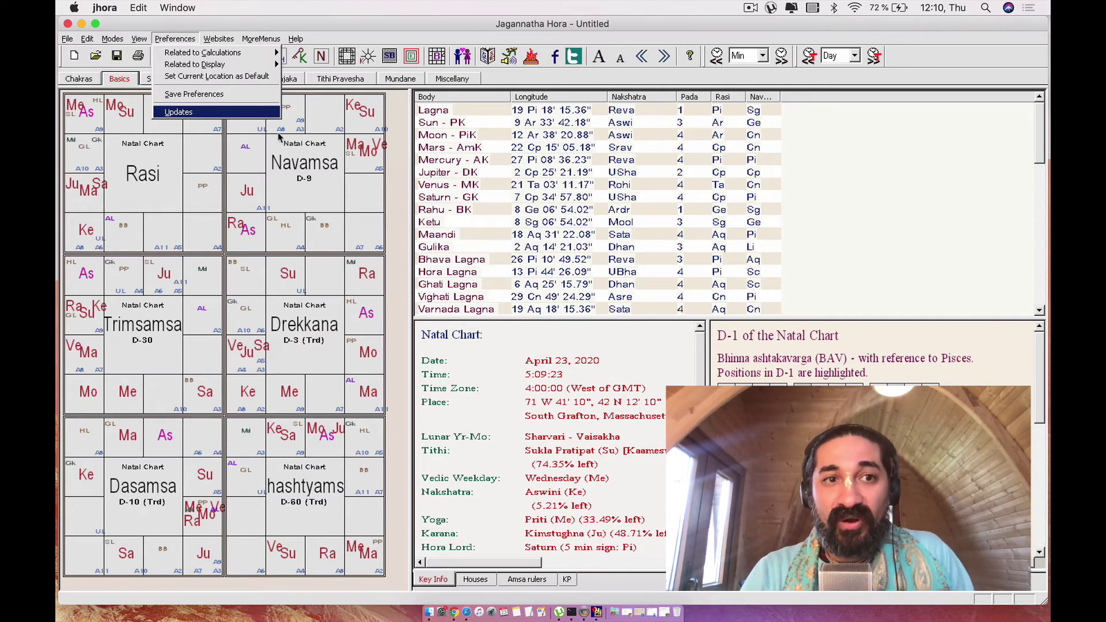
mouse_move(236, 65)
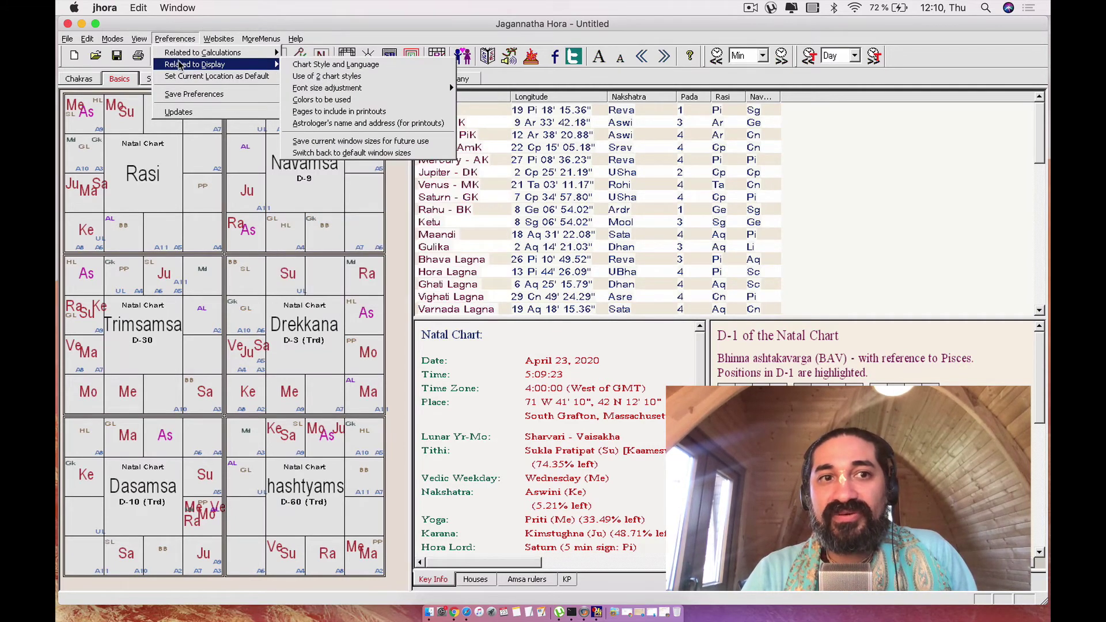
click(343, 65)
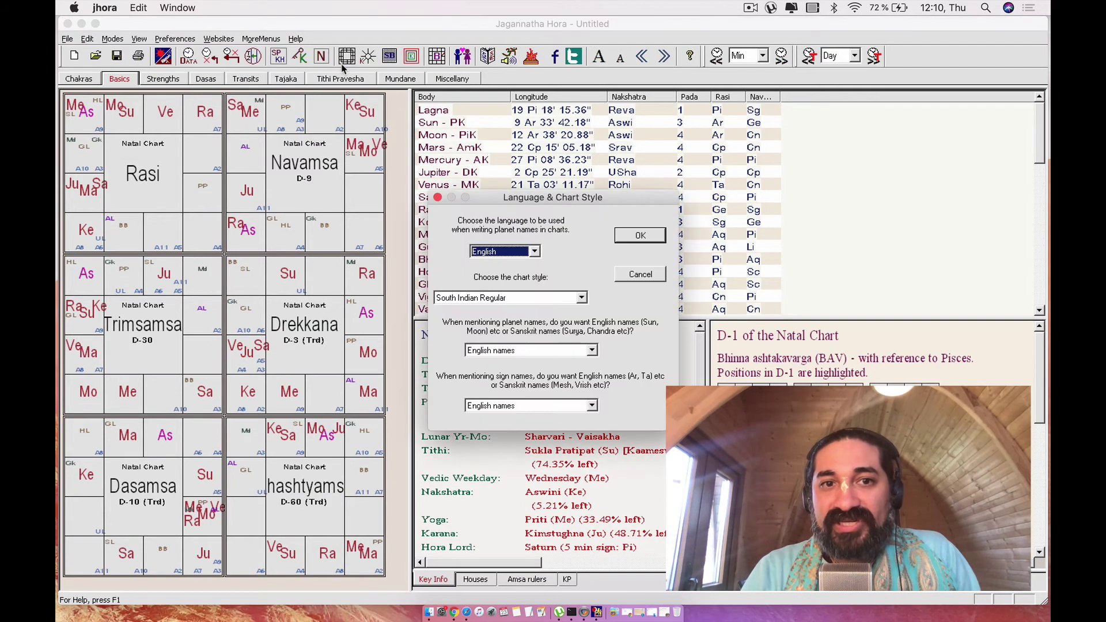
click(581, 298)
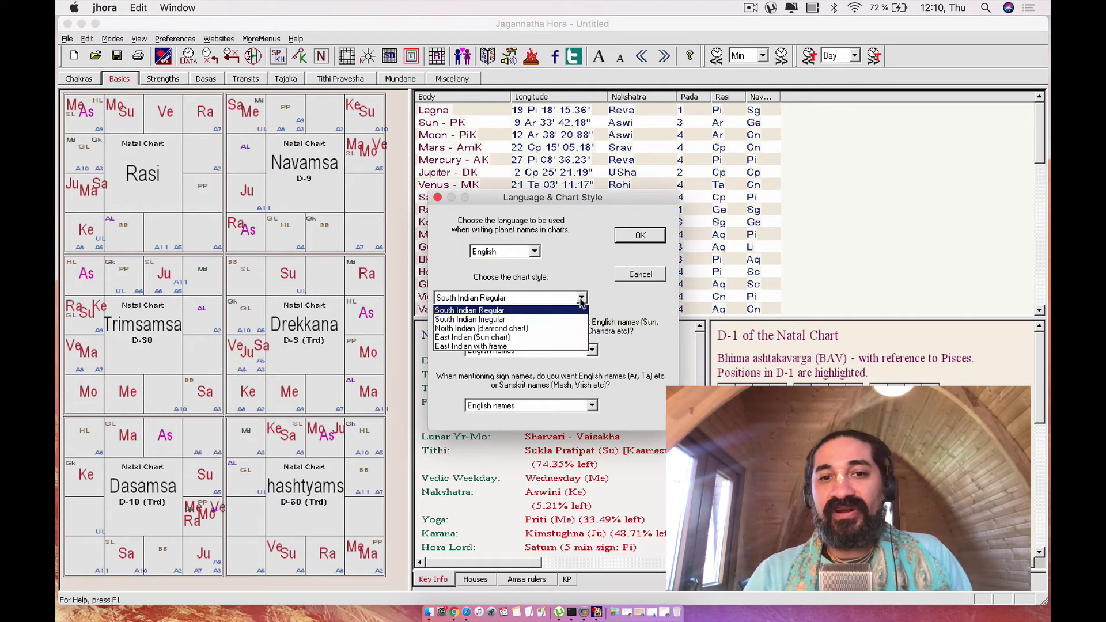
click(526, 329)
click(640, 237)
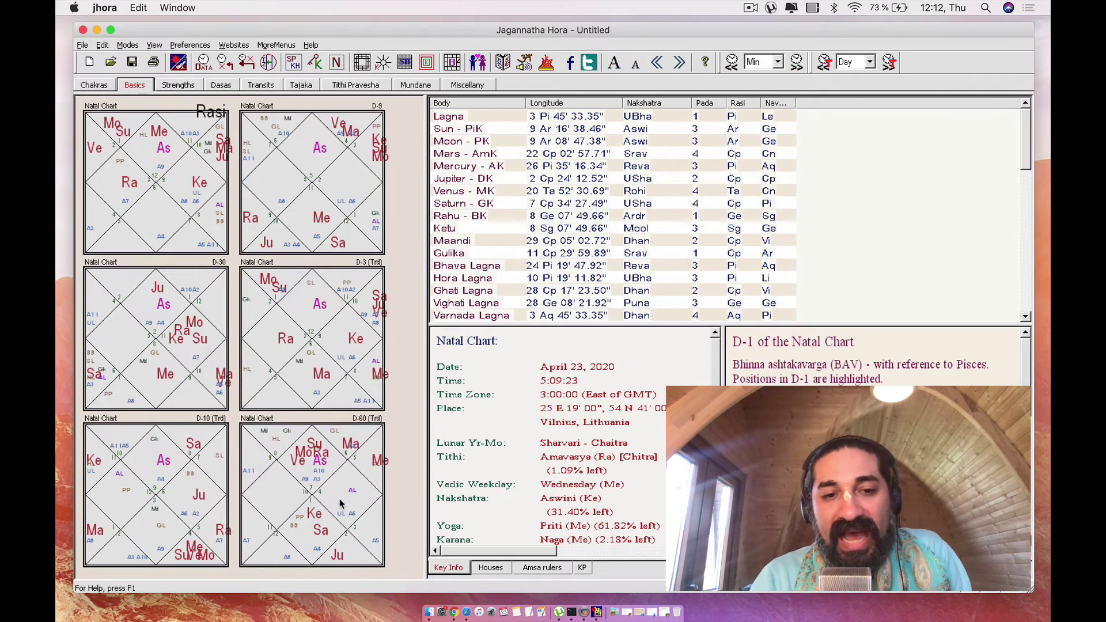
Turn off packed chart mode from the D-60 chart and let Jagannatha Hora close.
right_click(340, 503)
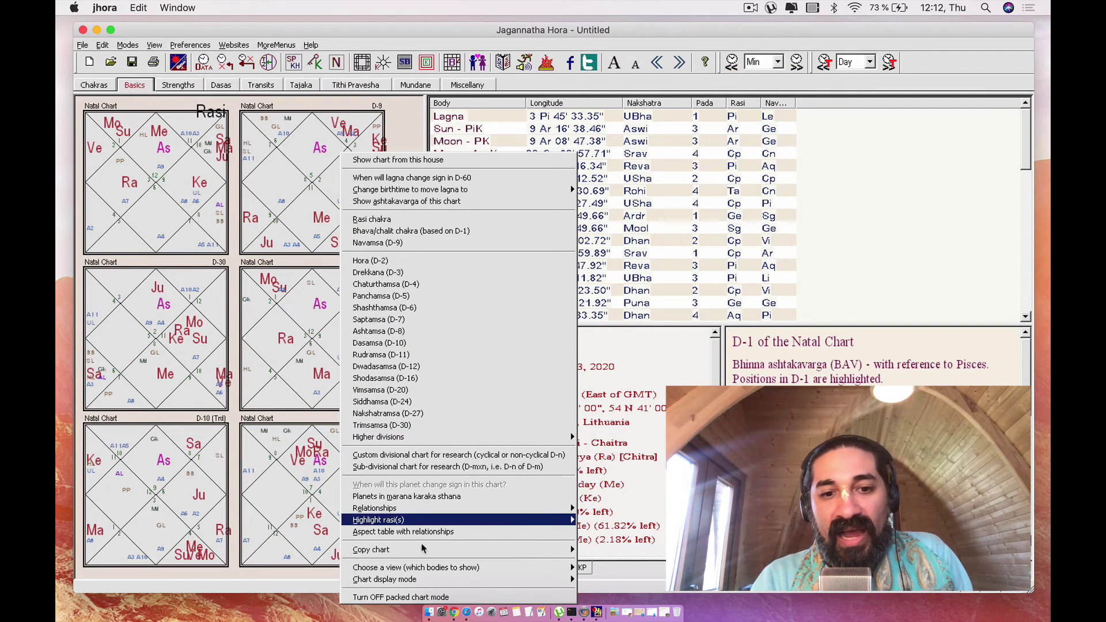
click(391, 599)
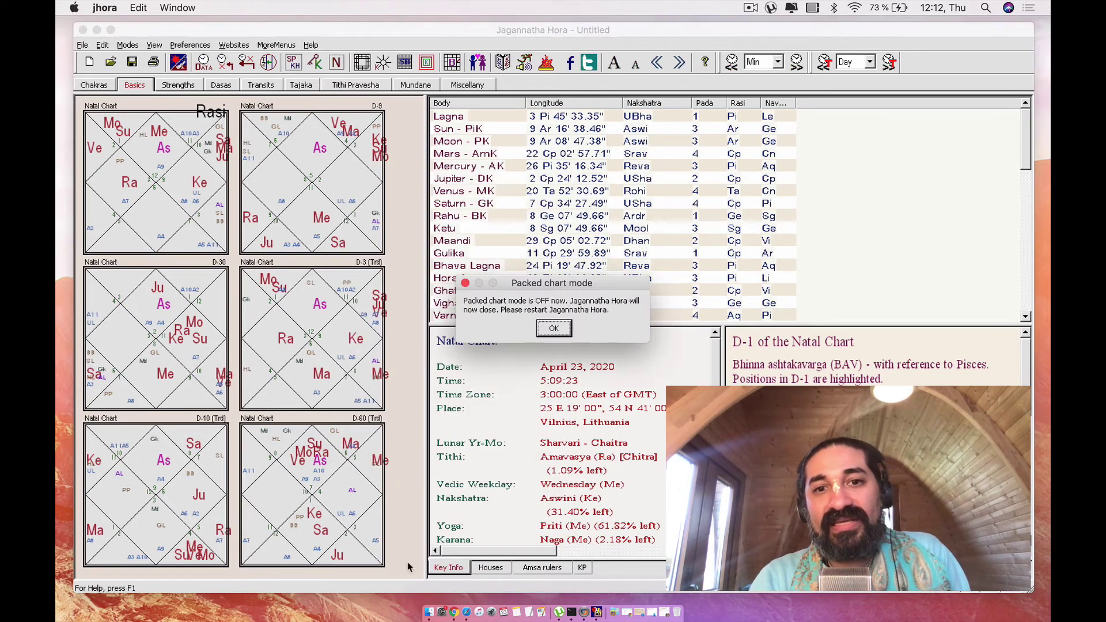
click(553, 329)
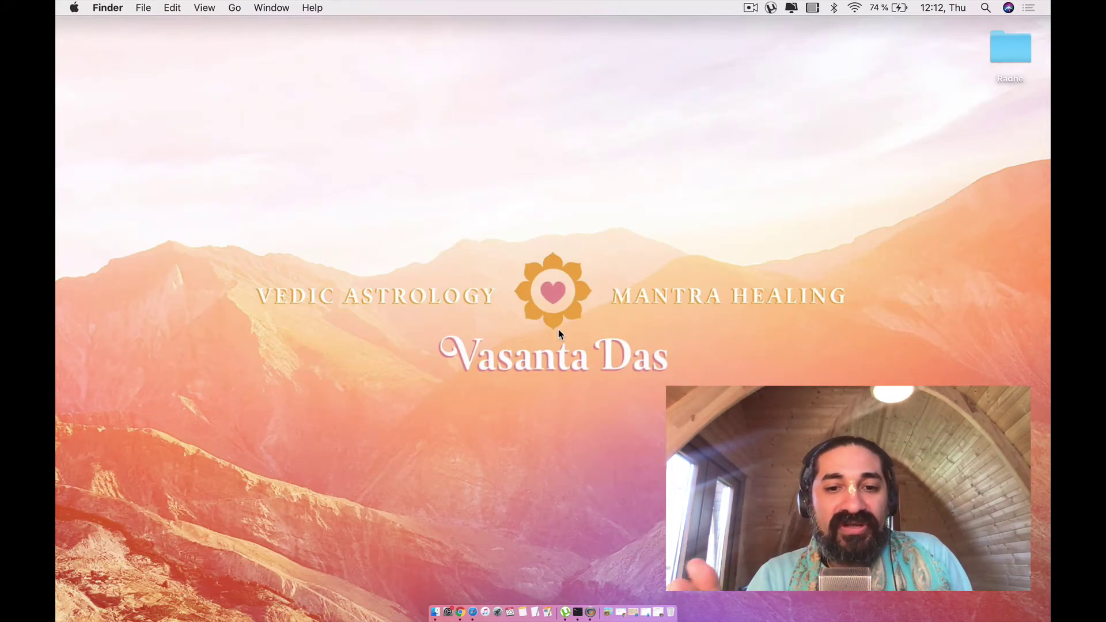
Find Jagannatha Hora in Launchpad, add it to the Dock, and relaunch it from there.
click(499, 603)
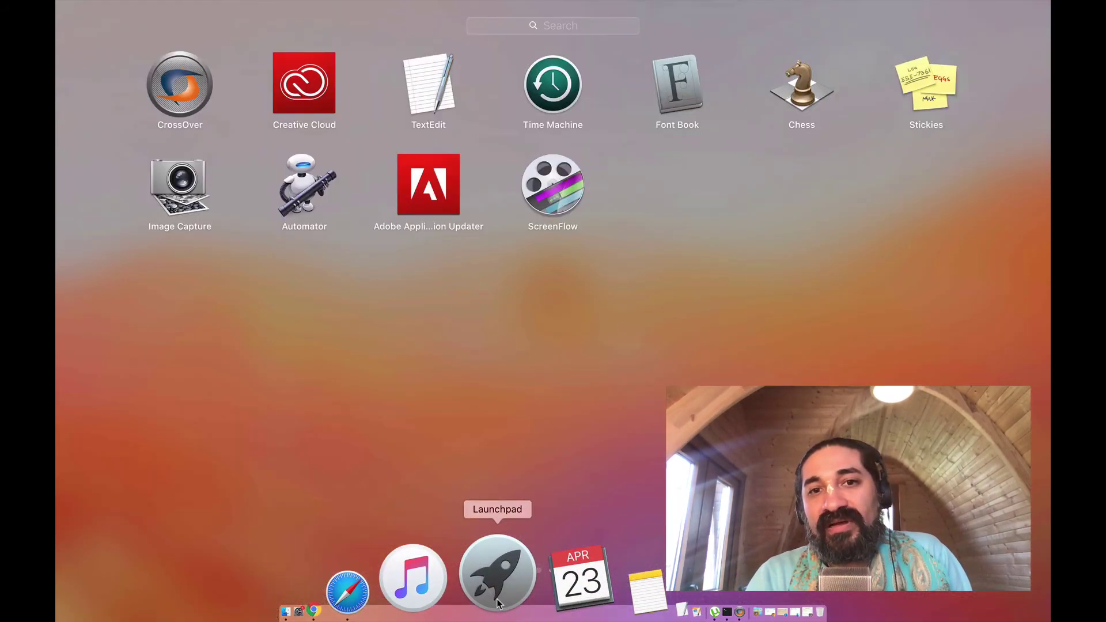
scroll(552, 318, left, 3)
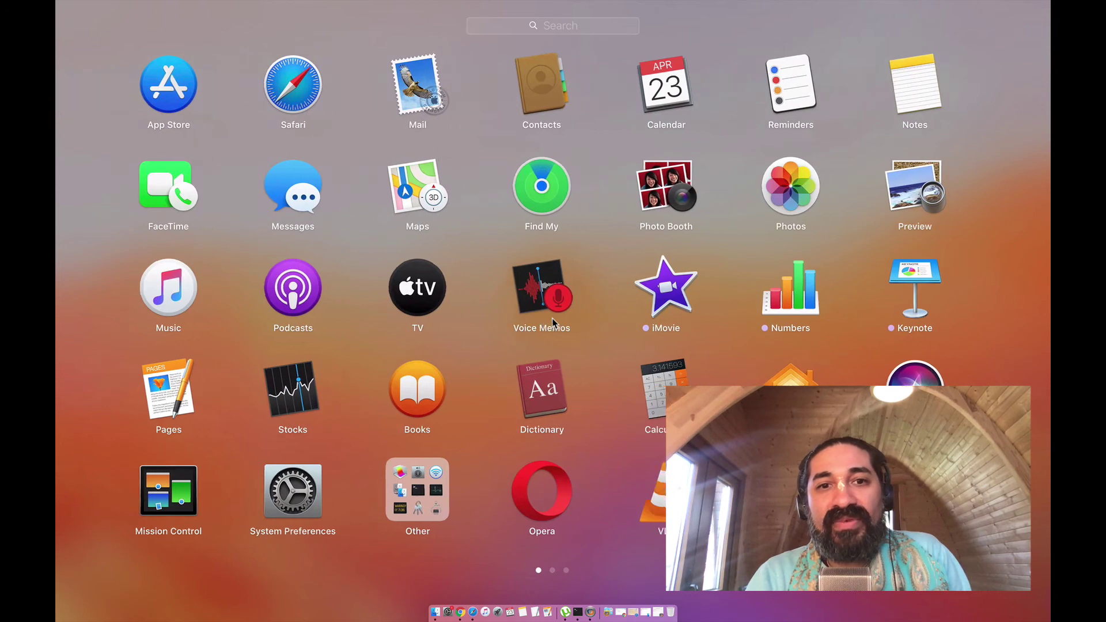
scroll(552, 318, right, 6)
scroll(552, 318, left, 2)
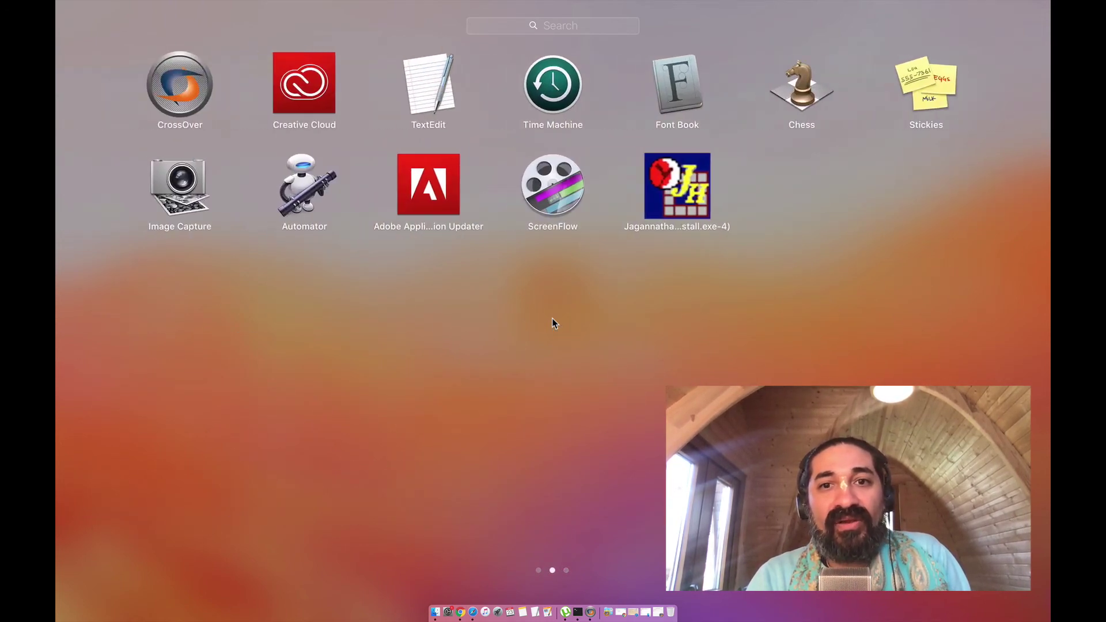
drag(659, 187, 557, 602)
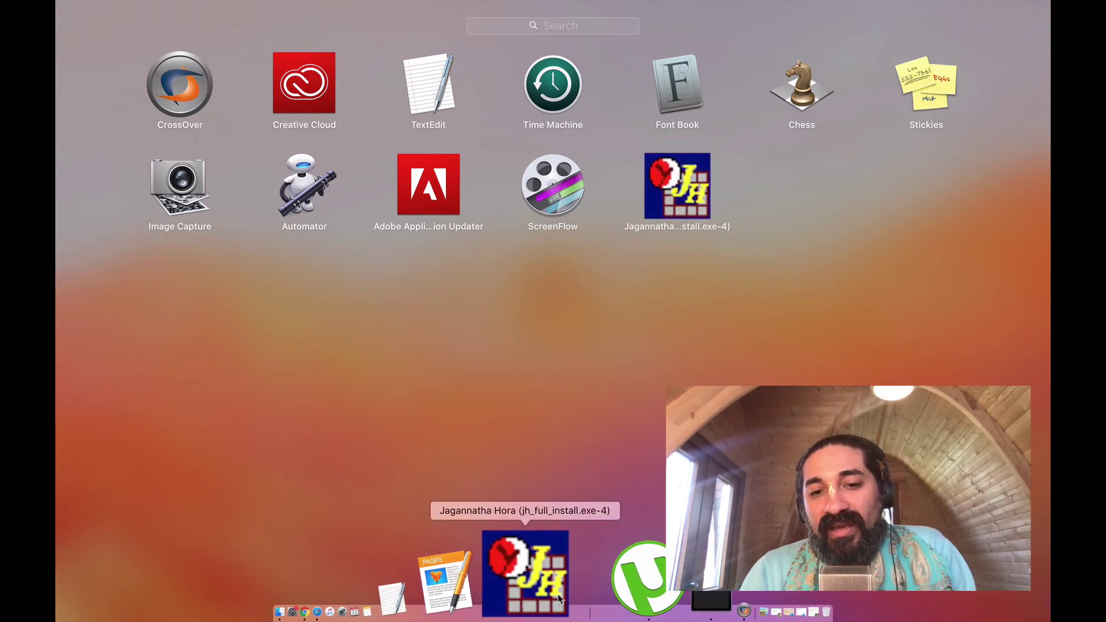
click(556, 596)
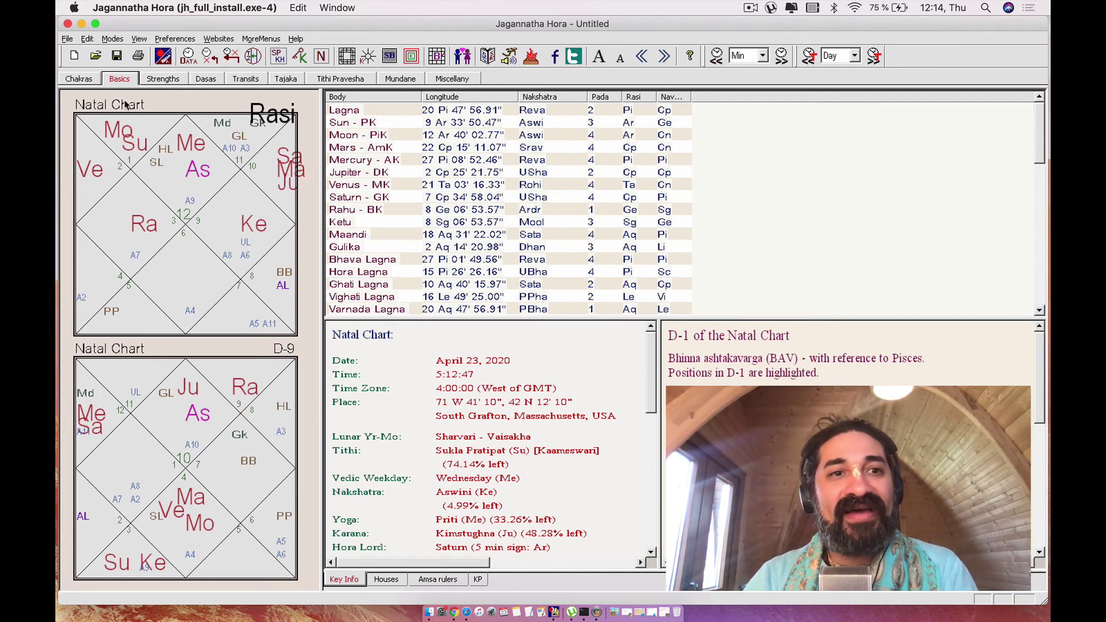
Change the birth data's city to Vilnius, Lithuania, by searching the rest of the world, and apply it to the chart.
click(88, 39)
click(88, 40)
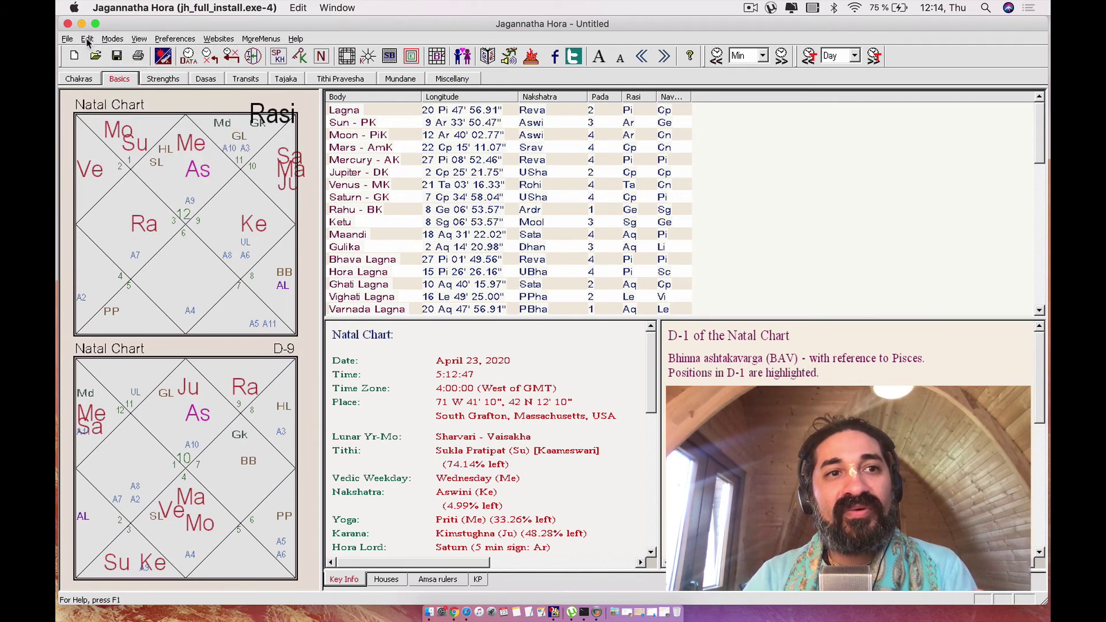
click(87, 39)
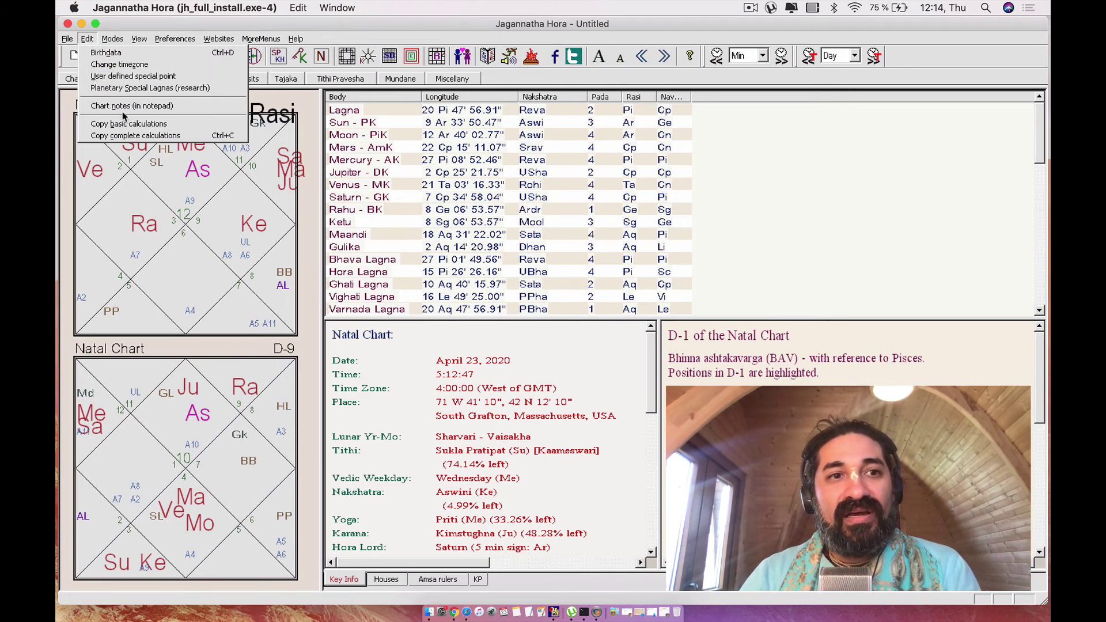
click(106, 52)
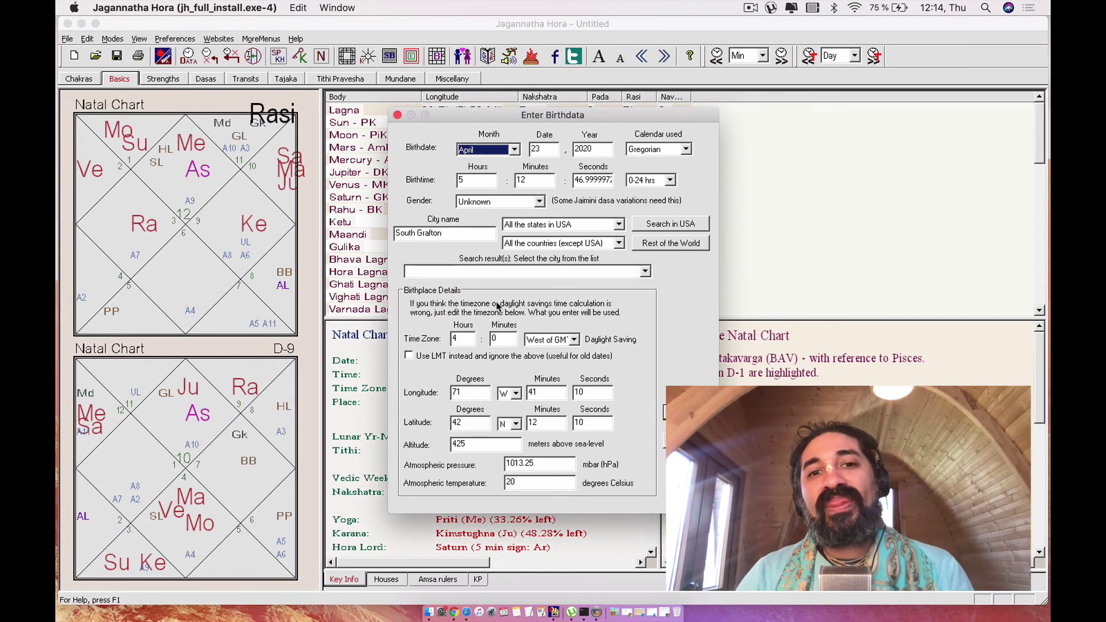
drag(461, 234, 374, 234)
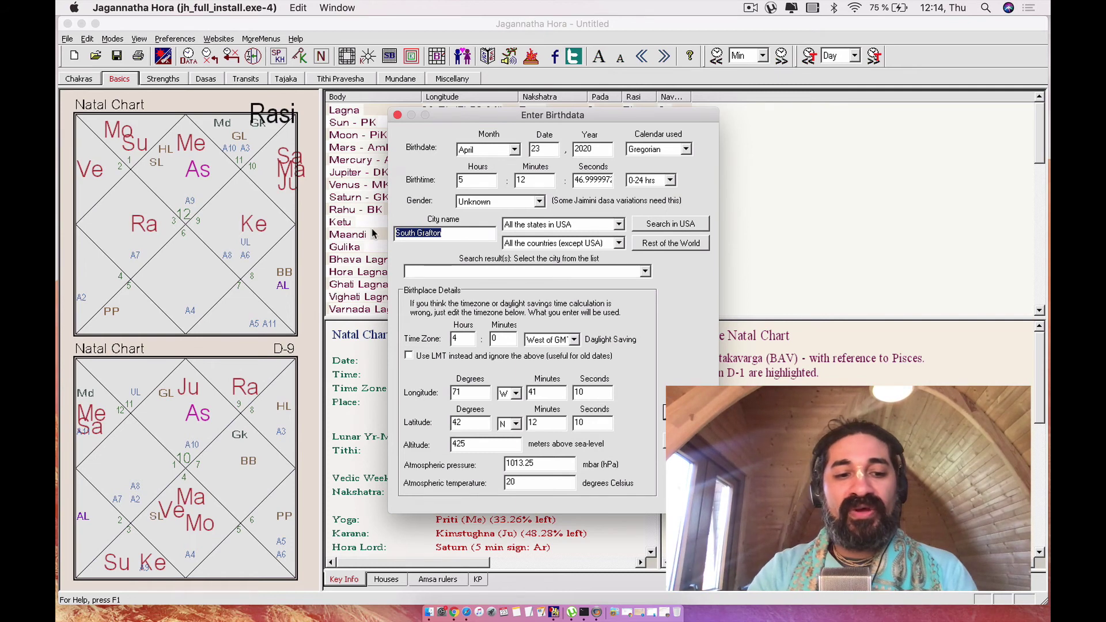
text(Vilnius)
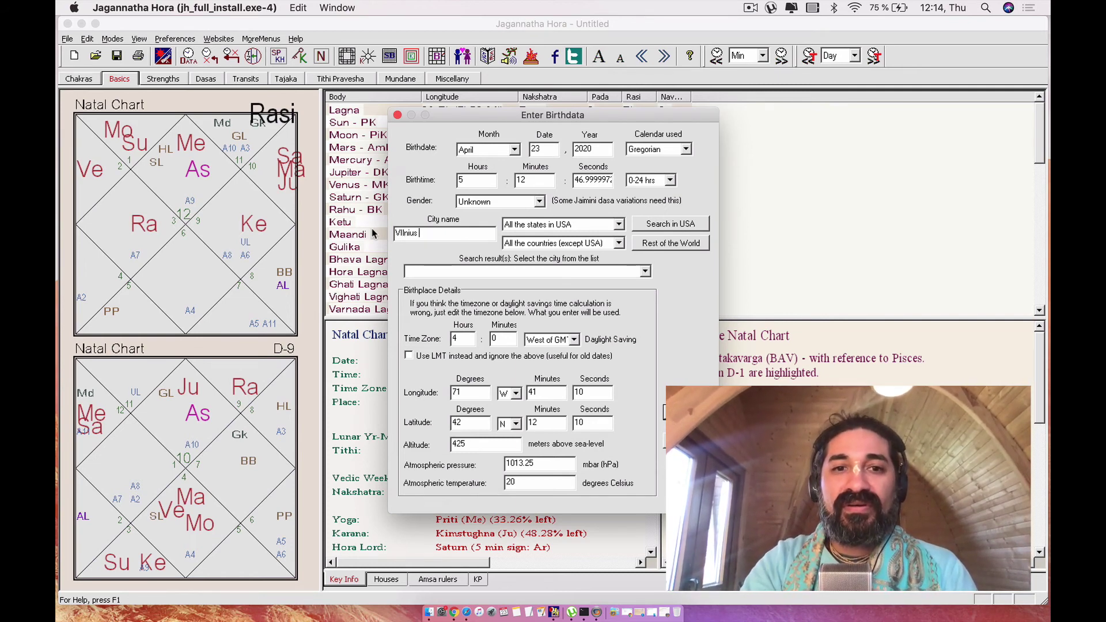
click(660, 243)
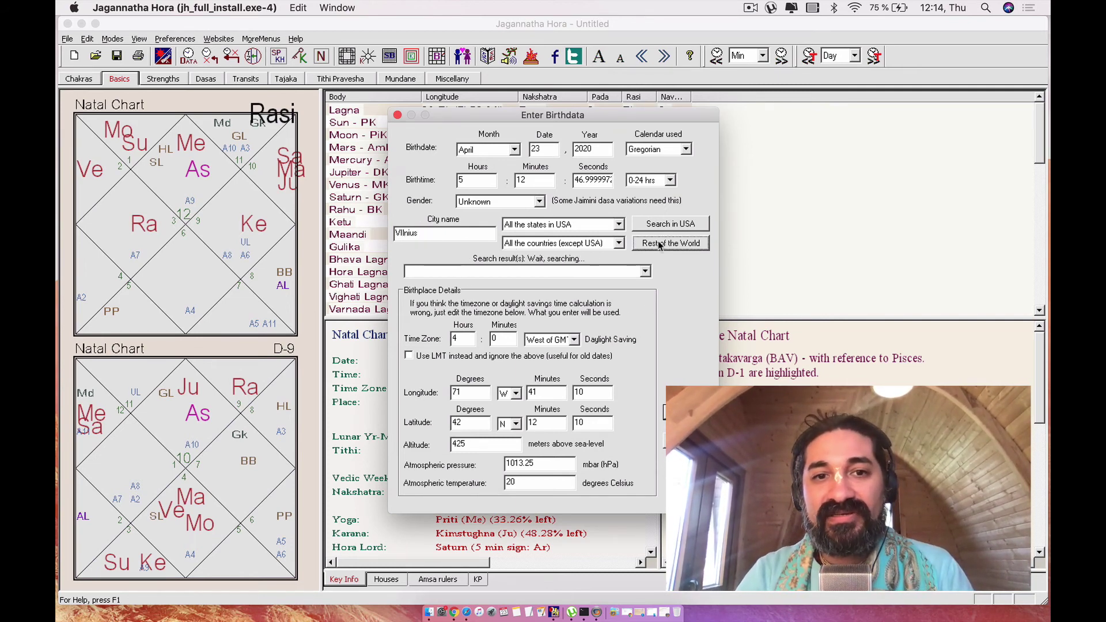
click(645, 272)
click(541, 290)
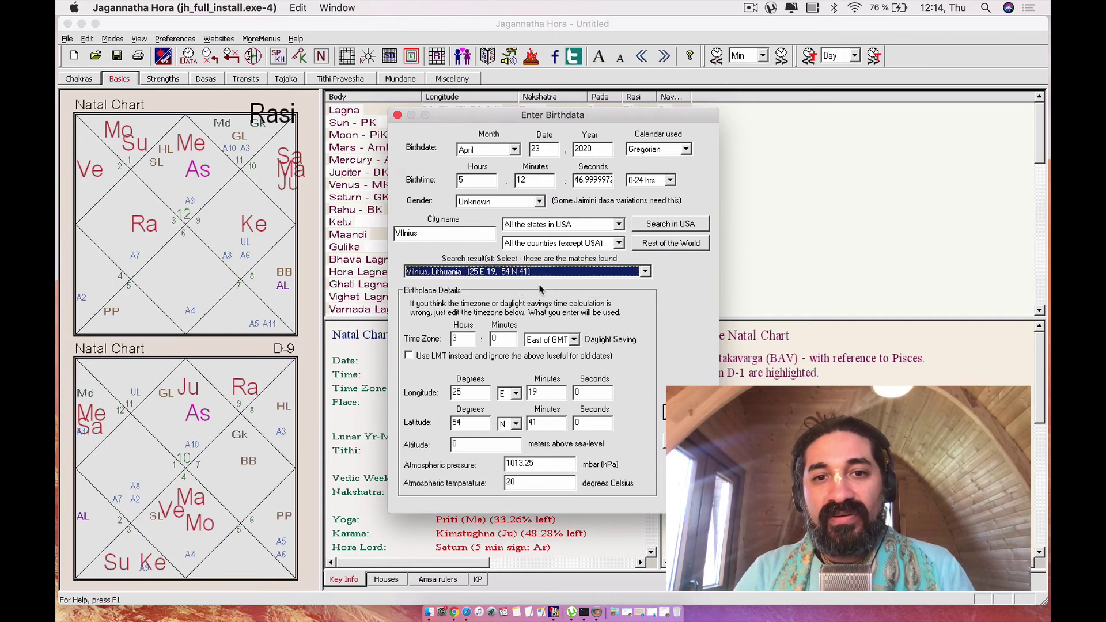
click(685, 413)
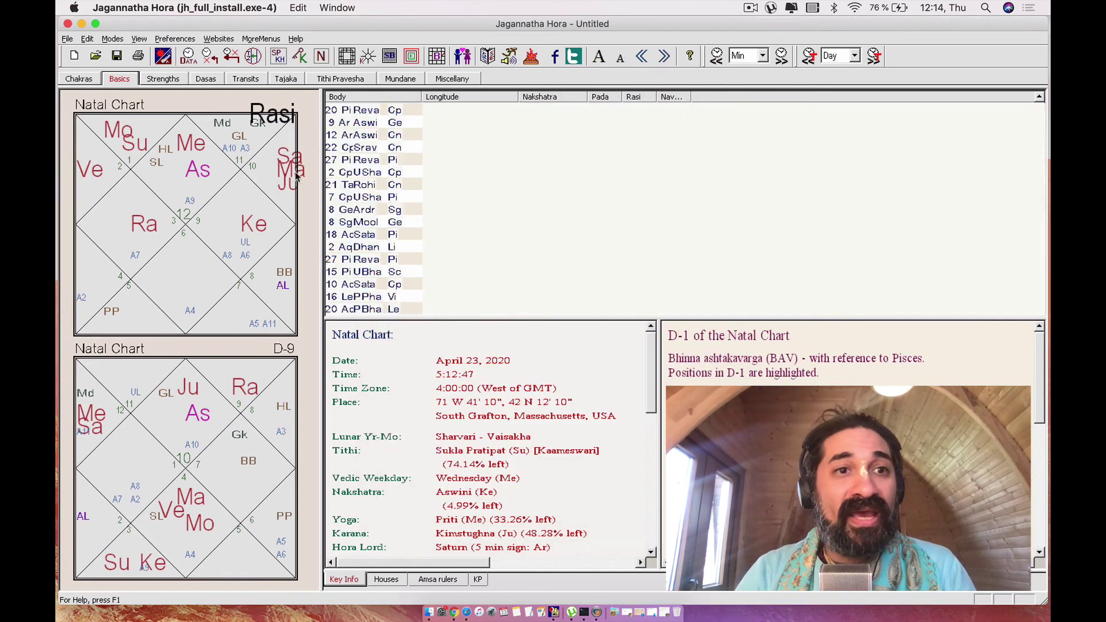
Set the current chart location as the default for new charts.
click(174, 39)
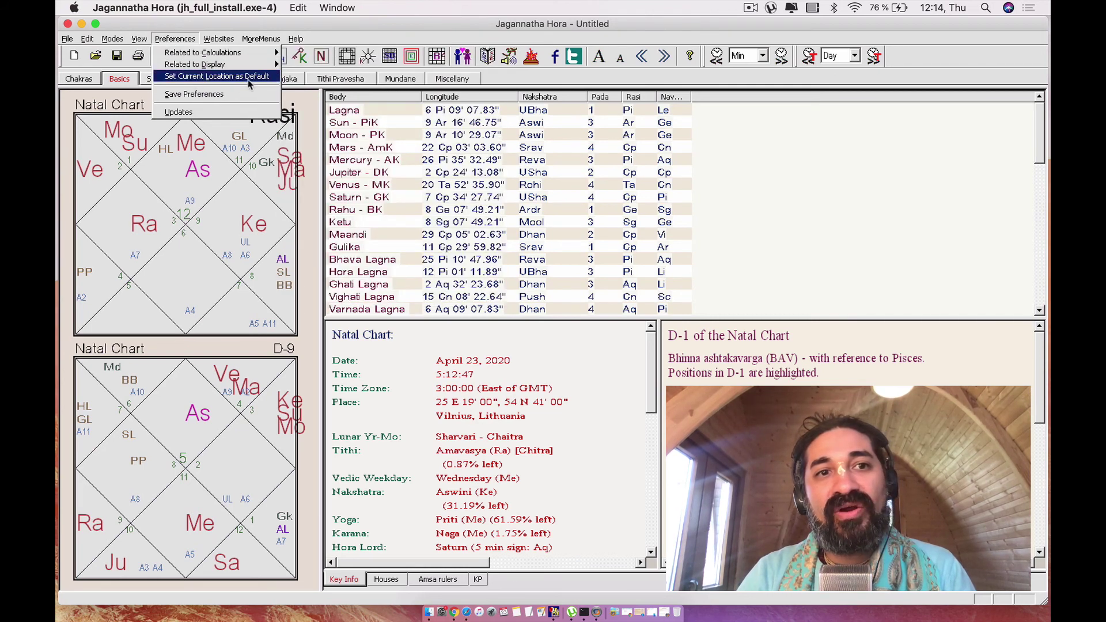
click(259, 77)
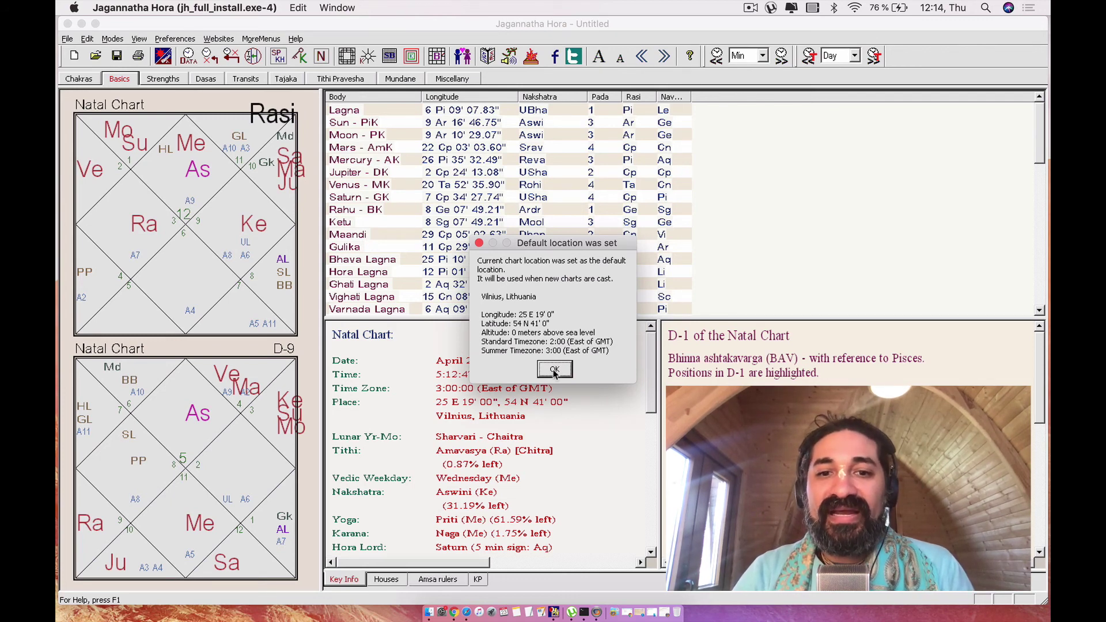
Dismiss the default location notice and save the program preferences.
click(554, 369)
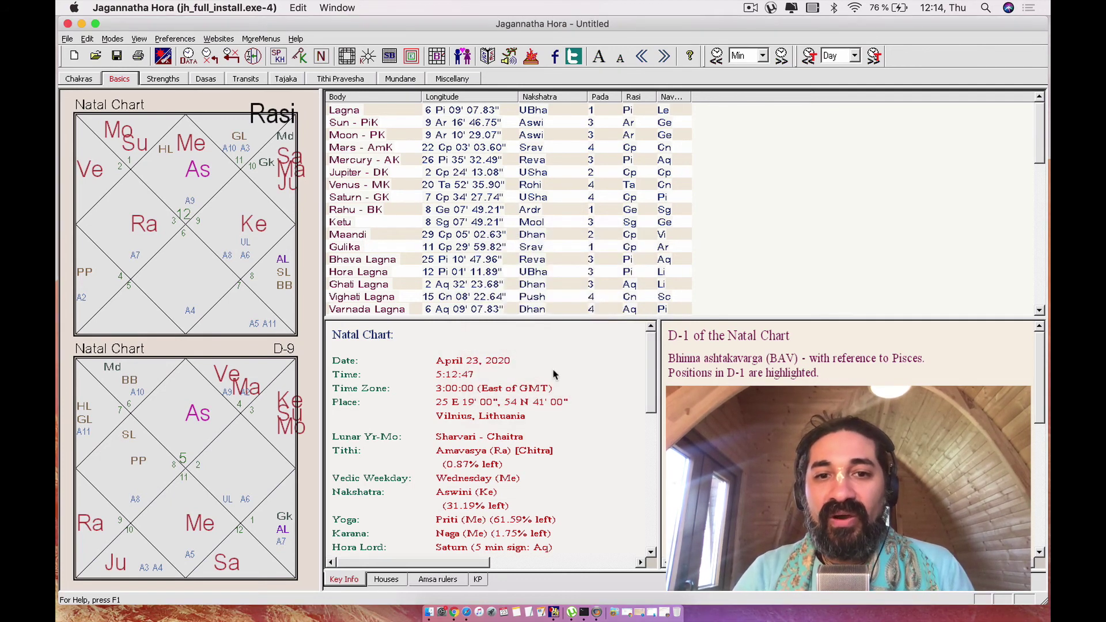
click(171, 39)
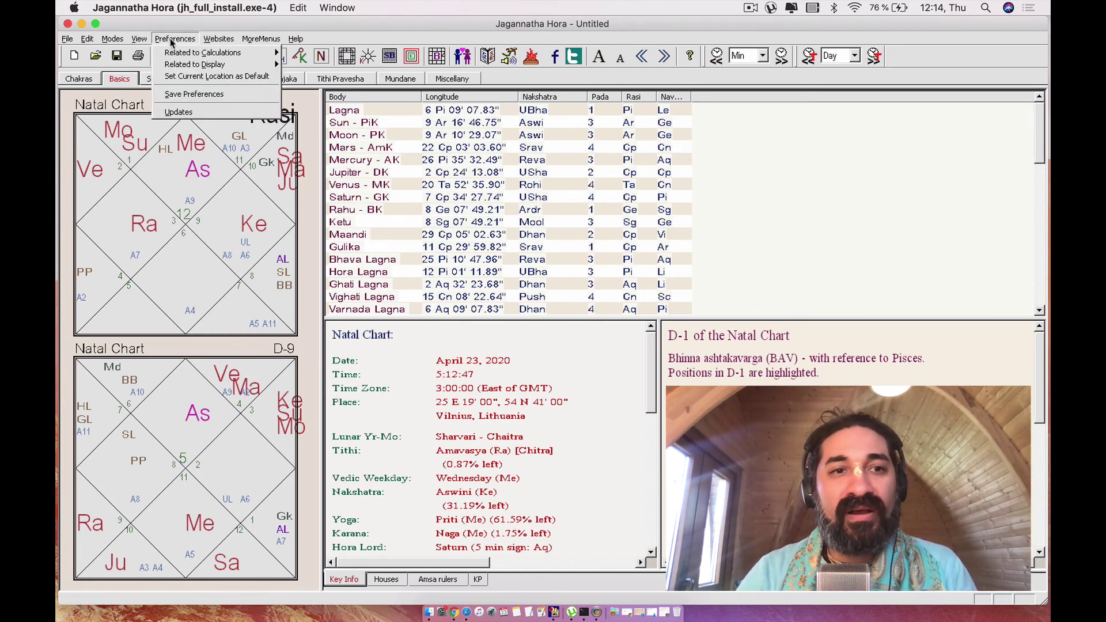
click(200, 97)
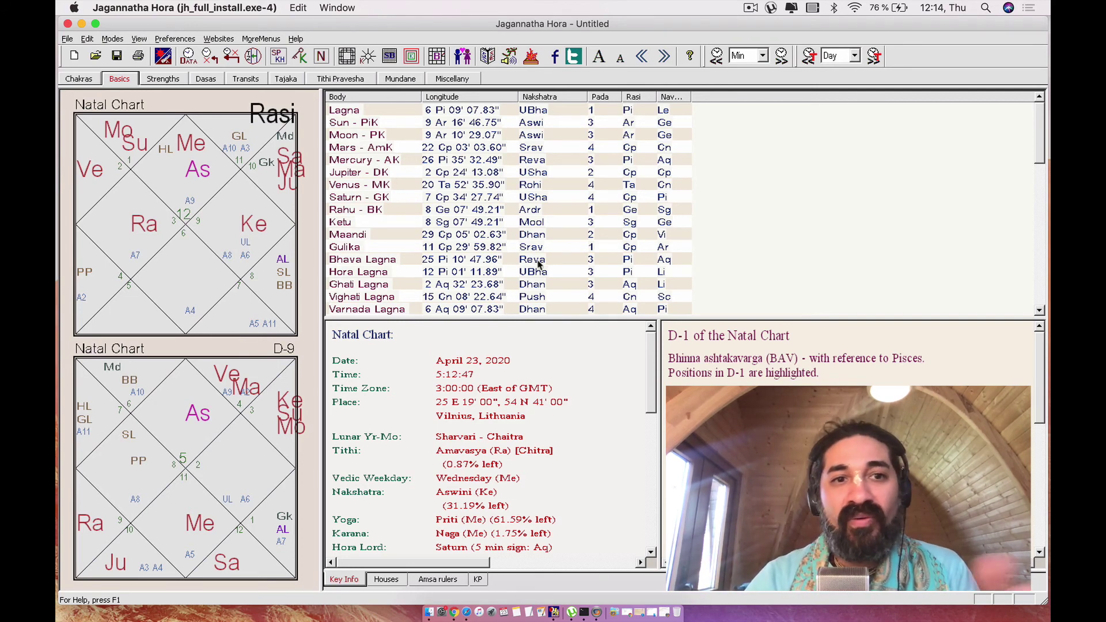
Set the language fonts in charts to "Make them much smaller" relative to the other fonts, and save the preferences.
click(175, 39)
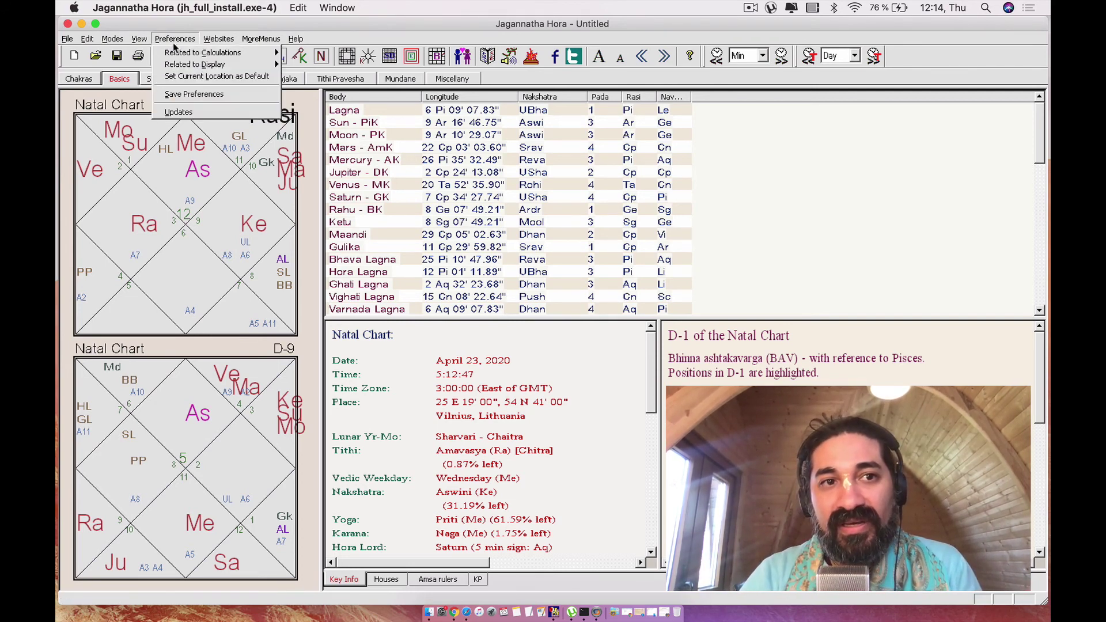
mouse_move(190, 65)
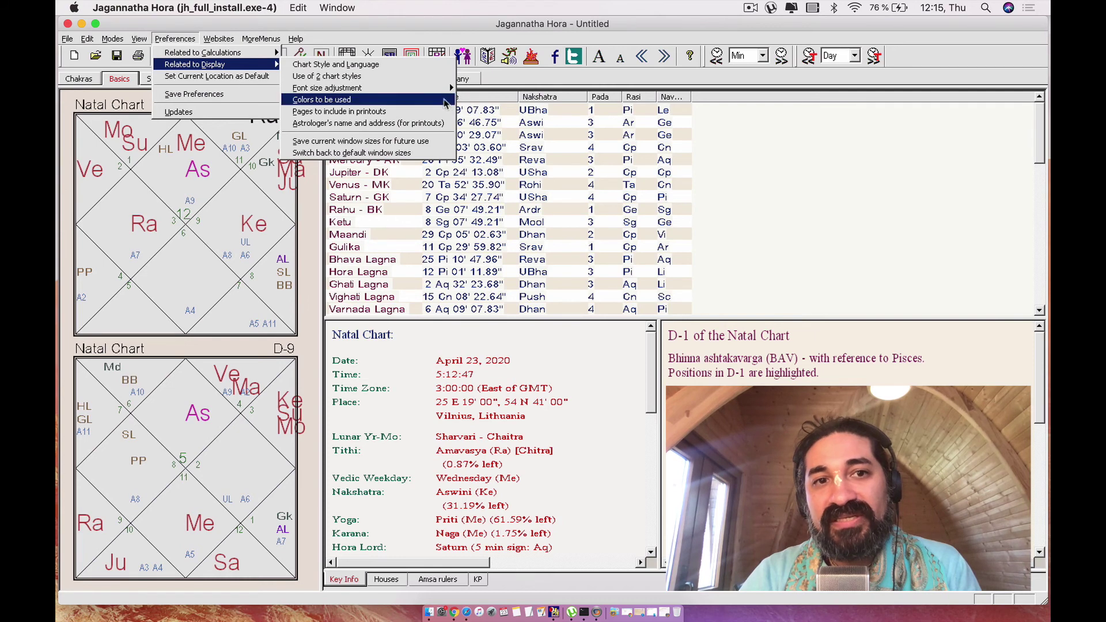
mouse_move(447, 88)
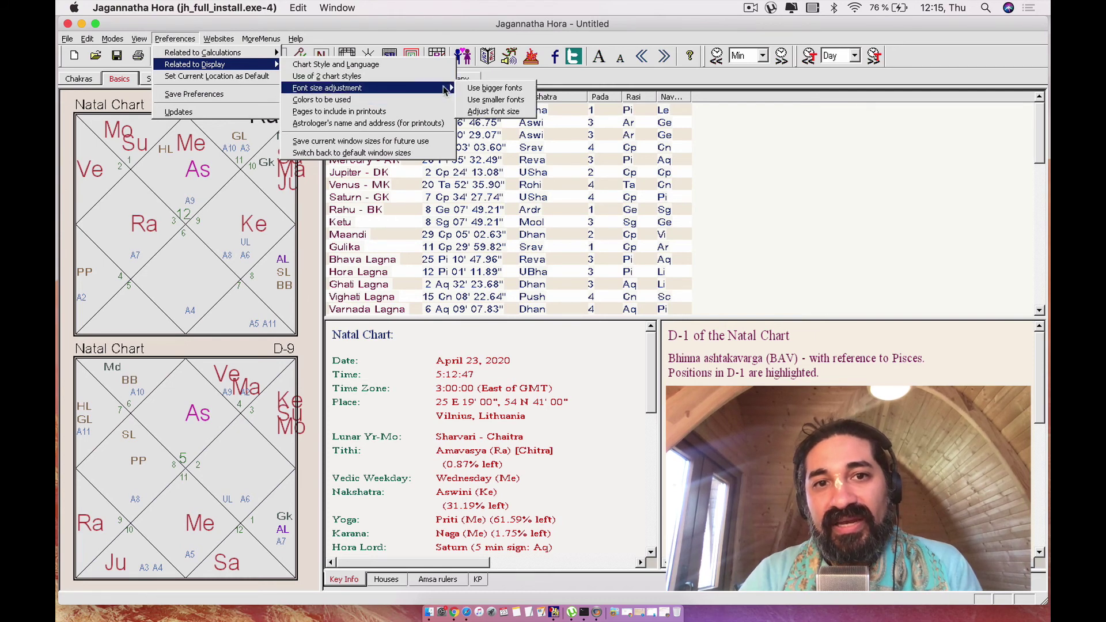
click(491, 112)
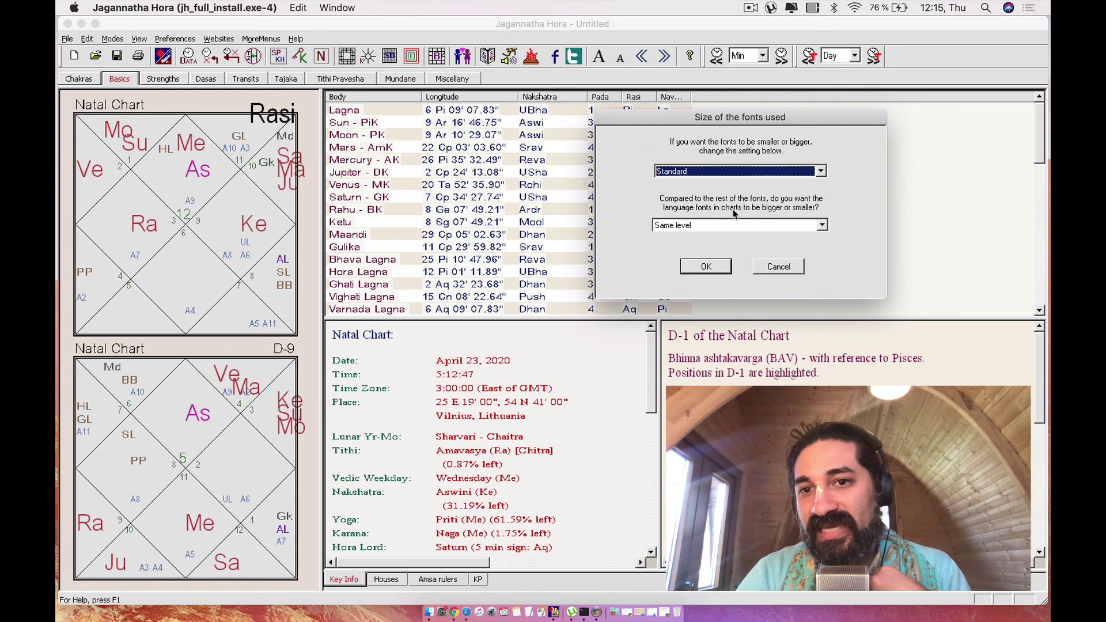
click(822, 225)
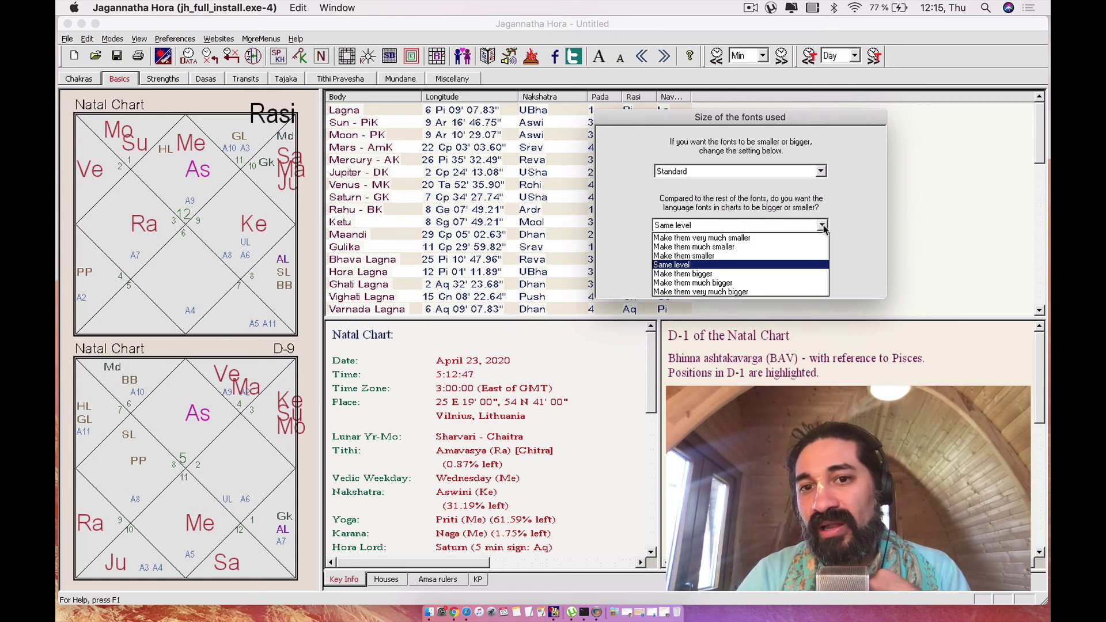
click(730, 248)
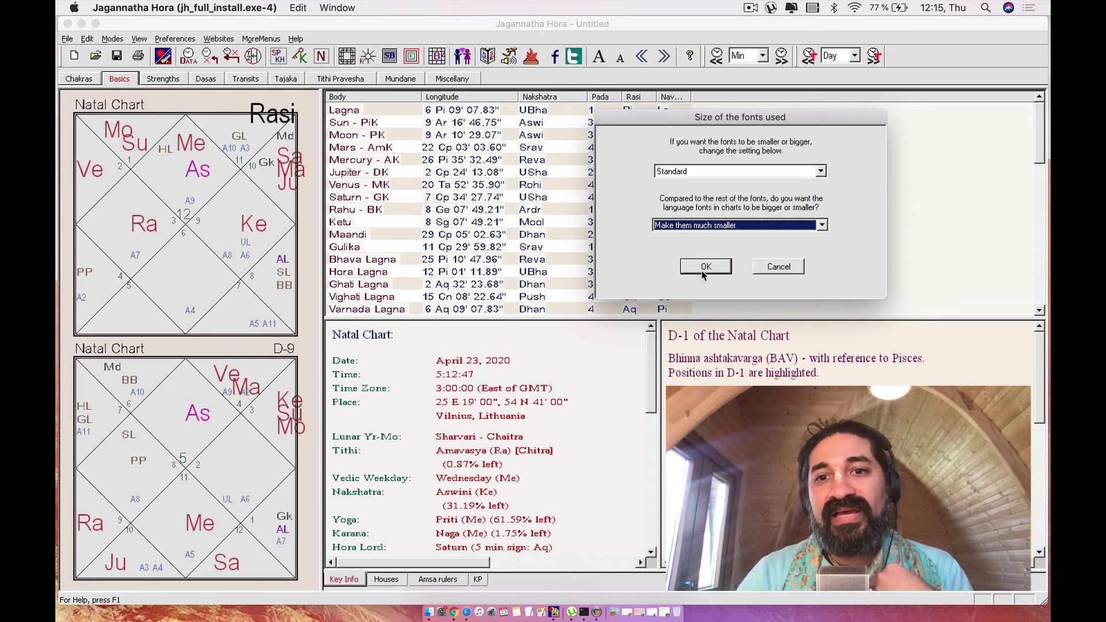
click(705, 267)
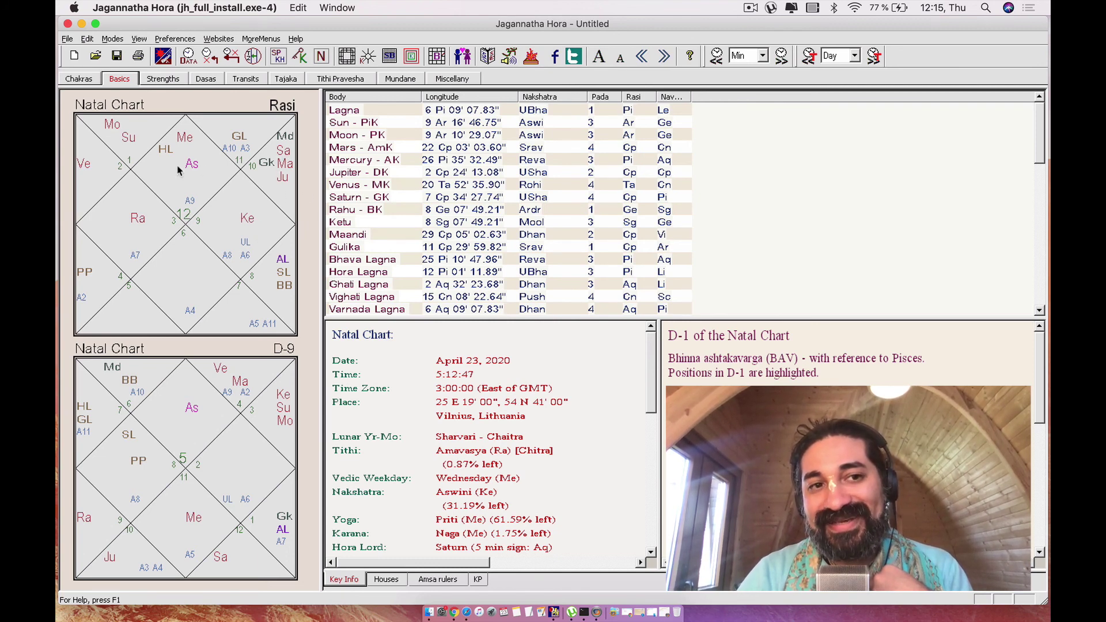
click(174, 37)
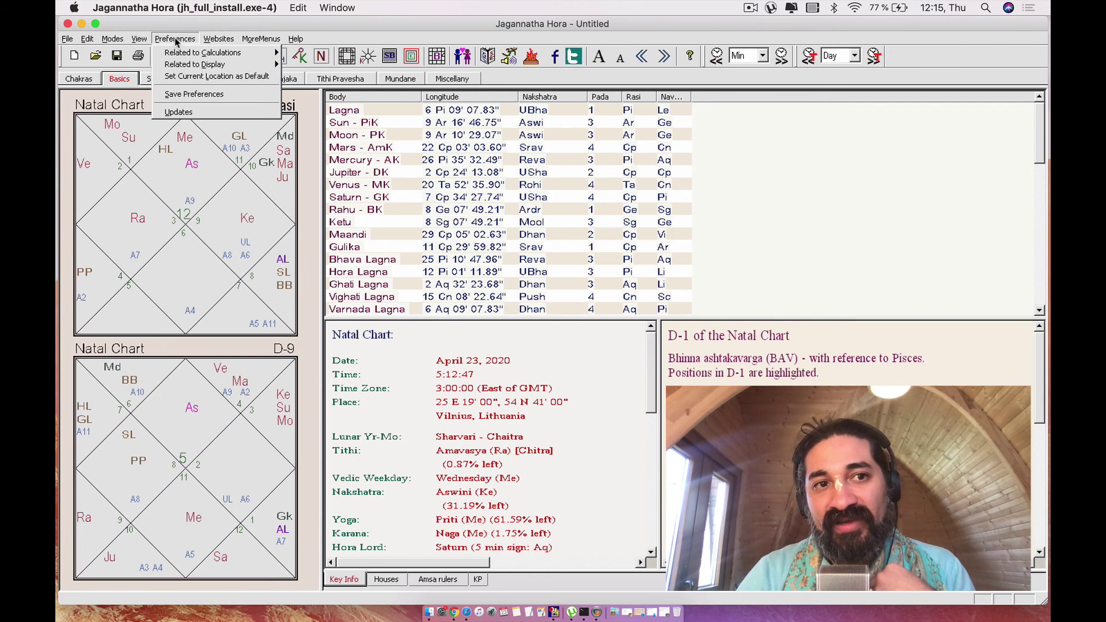
click(195, 91)
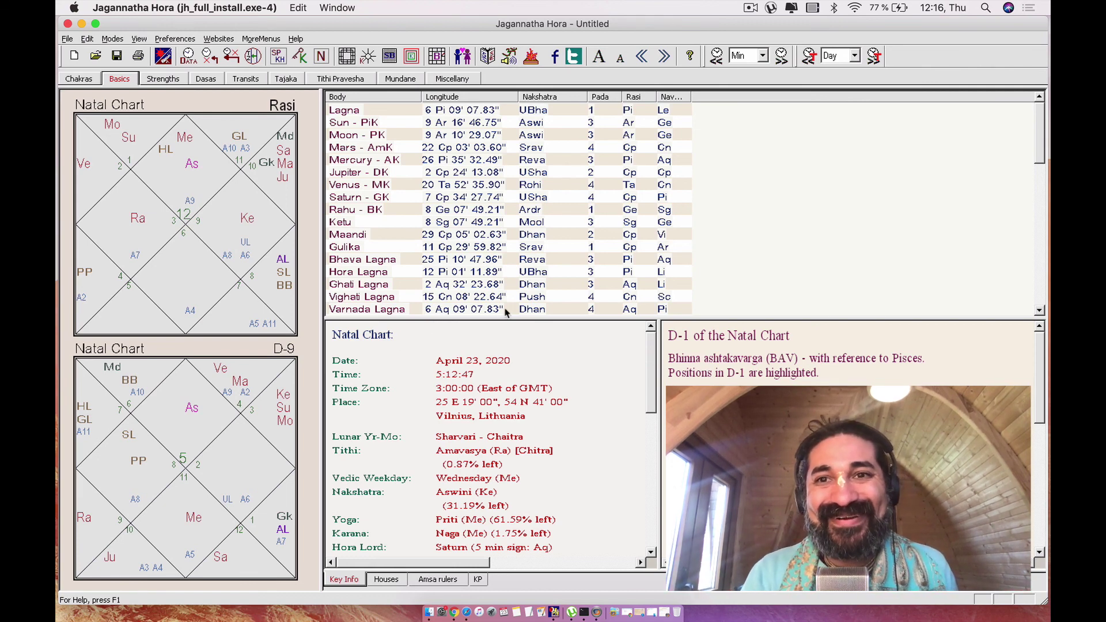
click(750, 7)
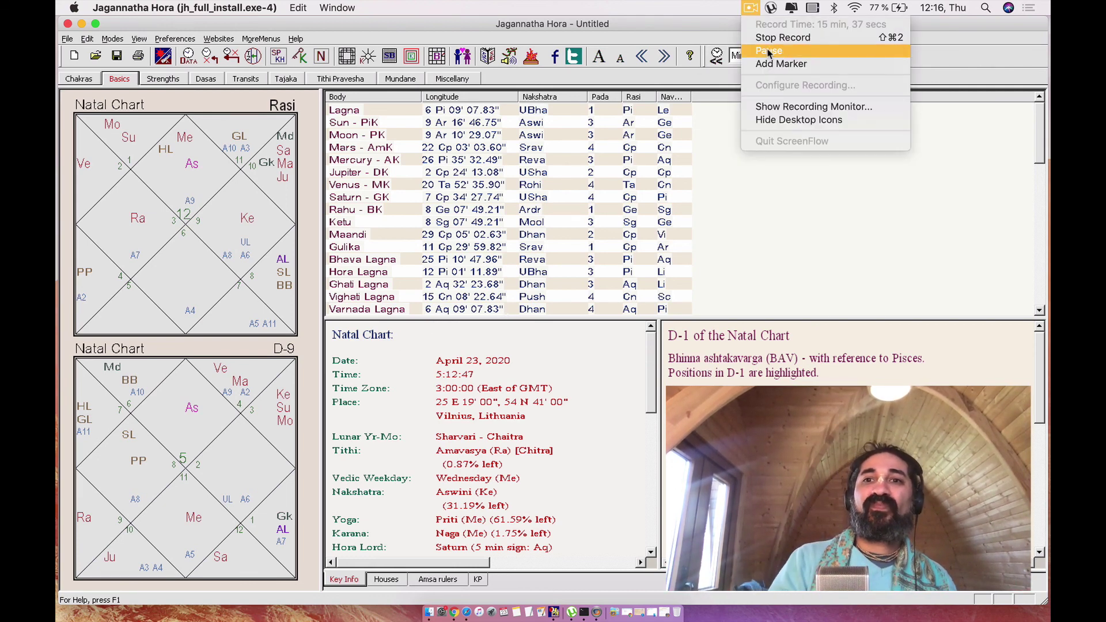